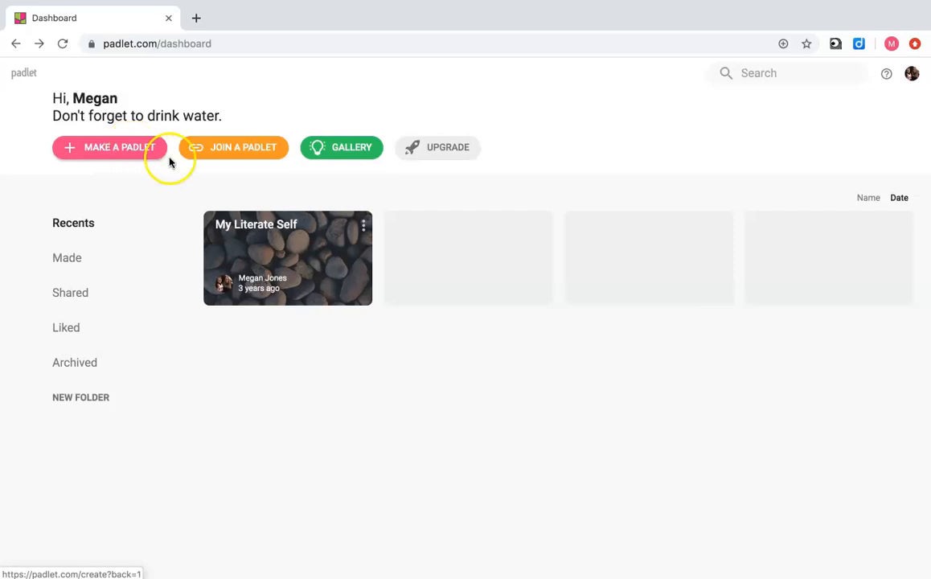
- Check the prompt for joining a padlet by URL, and browse the Gallery's example padlets before returning to the dashboard
click(220, 150)
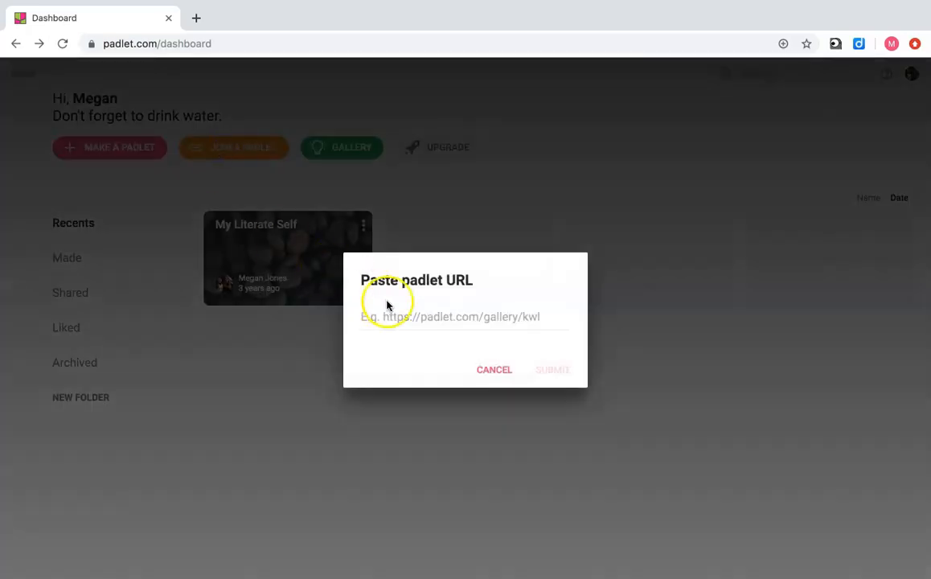
click(494, 370)
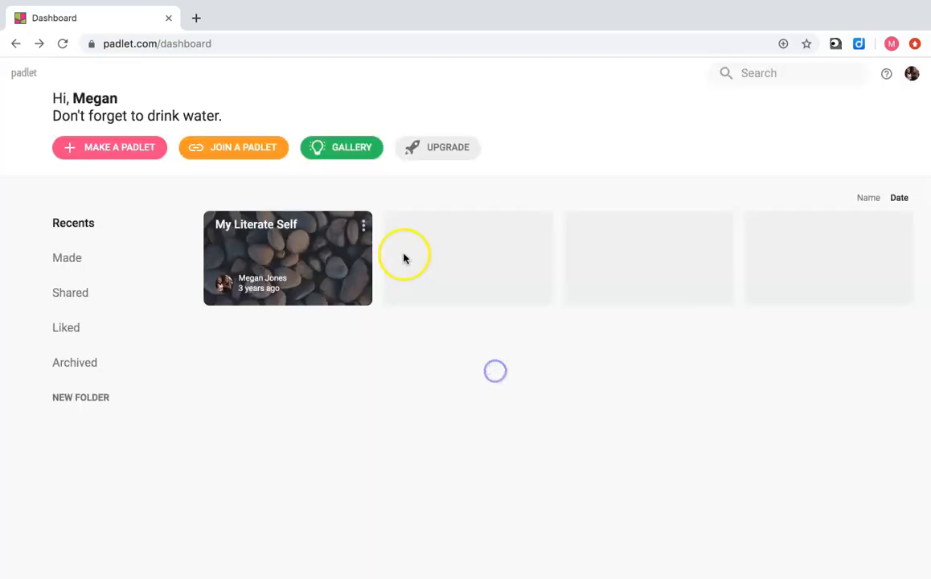
click(356, 157)
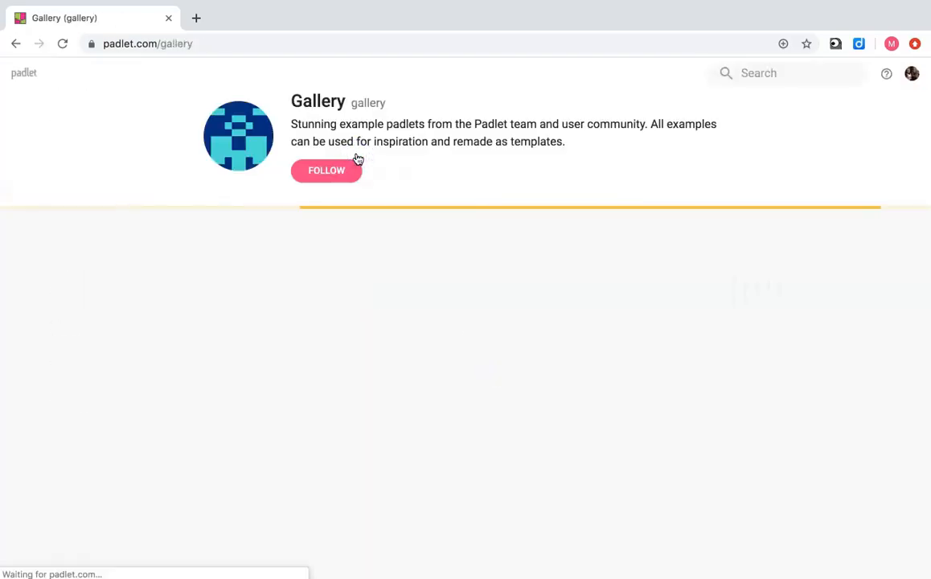
scroll(90, 349, down, 5)
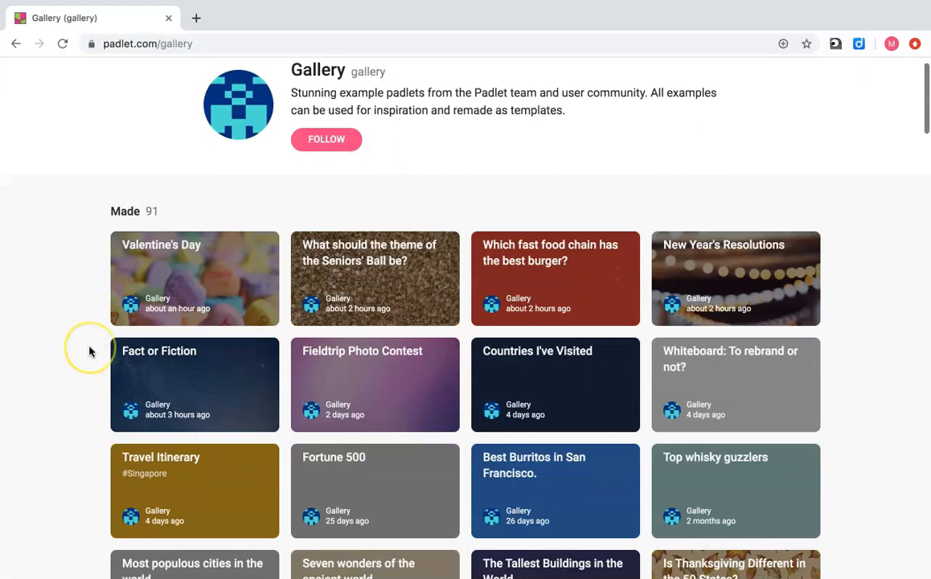
scroll(89, 351, up, 1)
scroll(89, 351, up, 3)
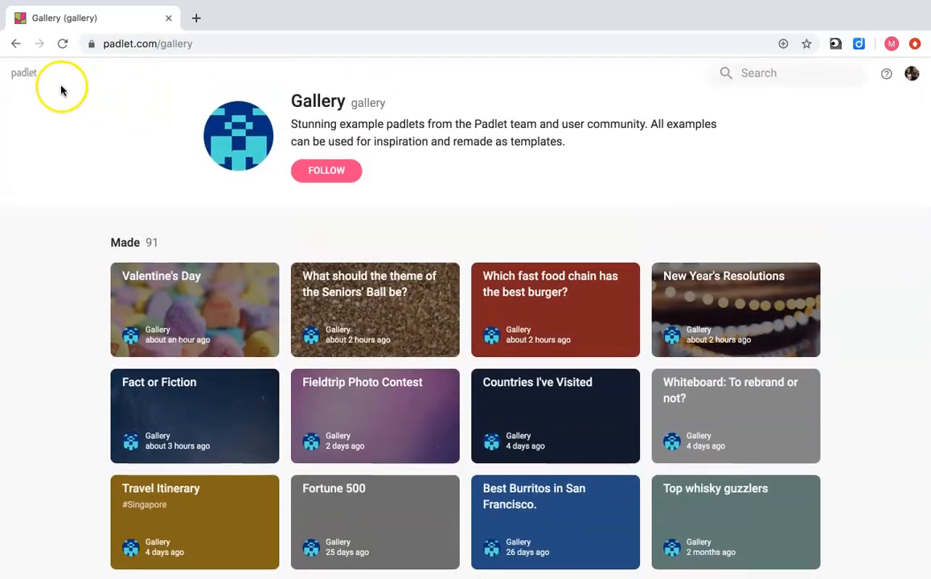
click(32, 75)
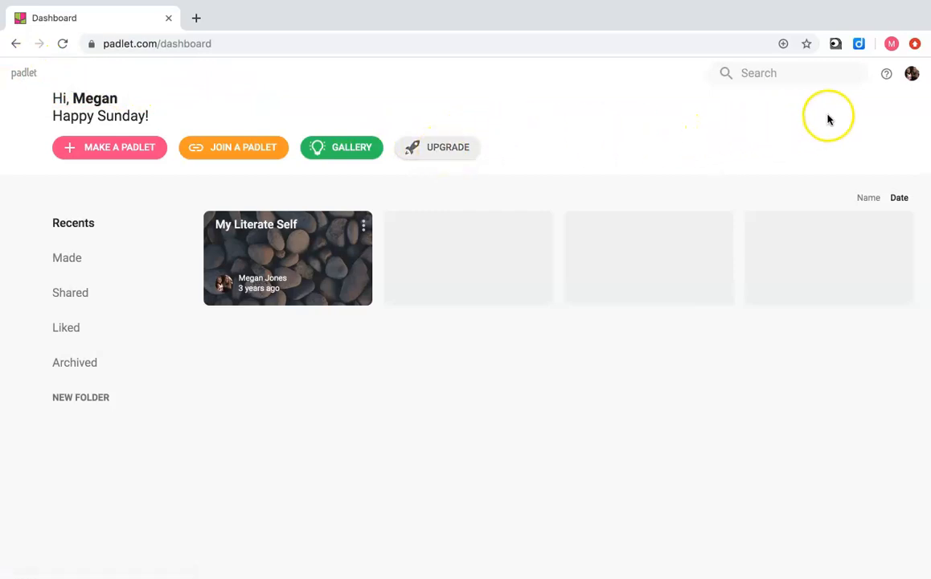
- Look over the account options and the list of shared padlets
click(912, 77)
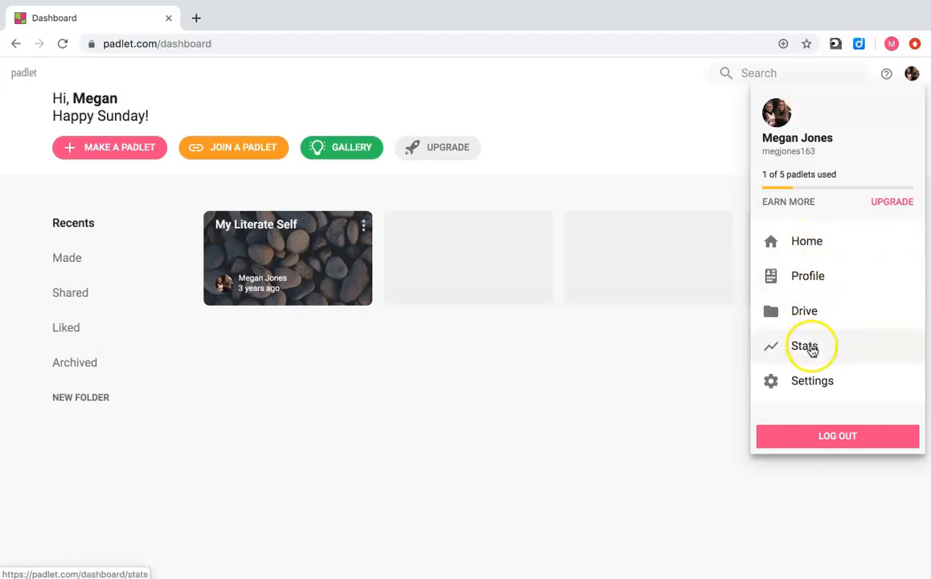
click(899, 80)
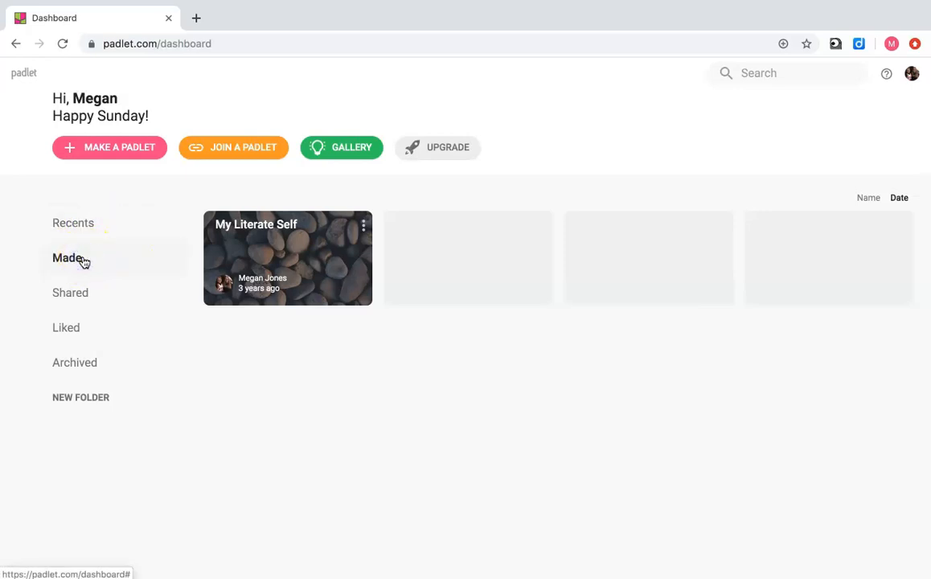
click(88, 297)
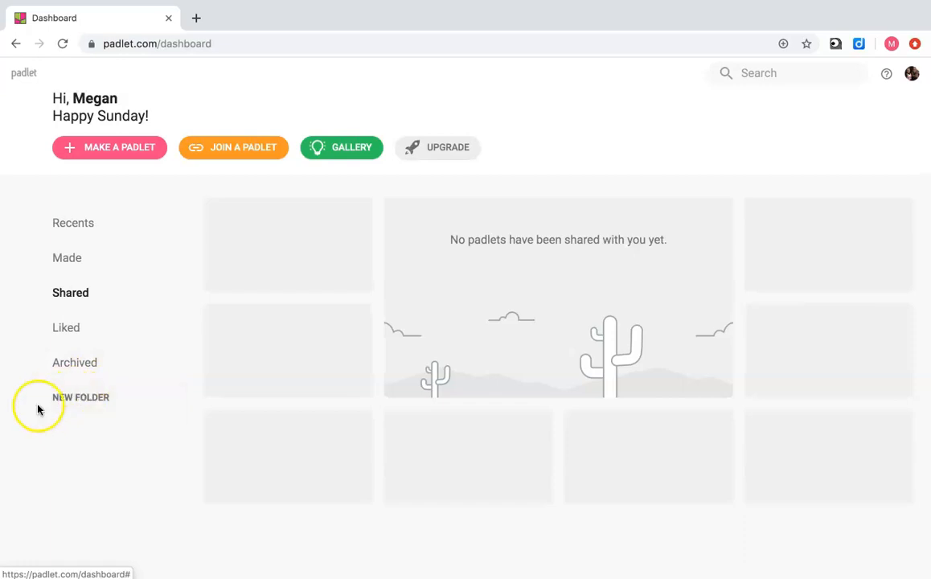
- Request a new folder, read through the Padlet Pro upgrade offer and dismiss it
click(74, 402)
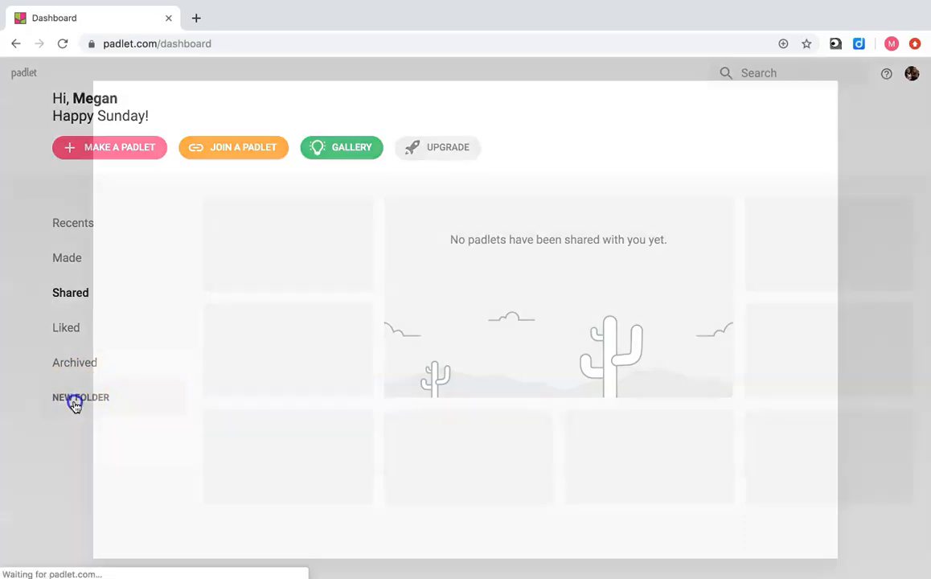
scroll(361, 273, down, 3)
scroll(362, 273, up, 3)
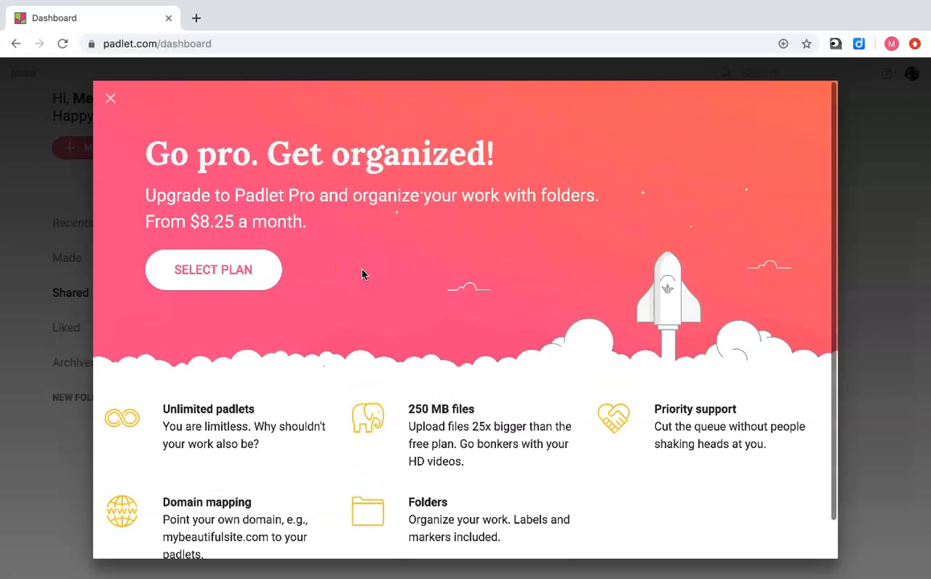
click(111, 98)
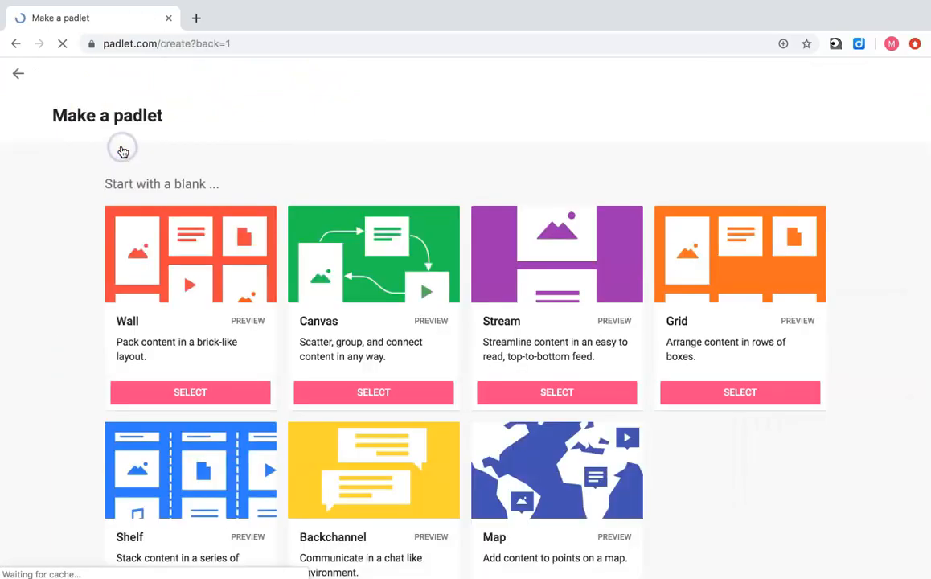
- Create a new padlet from the blank Wall layout
scroll(332, 142, down, 3)
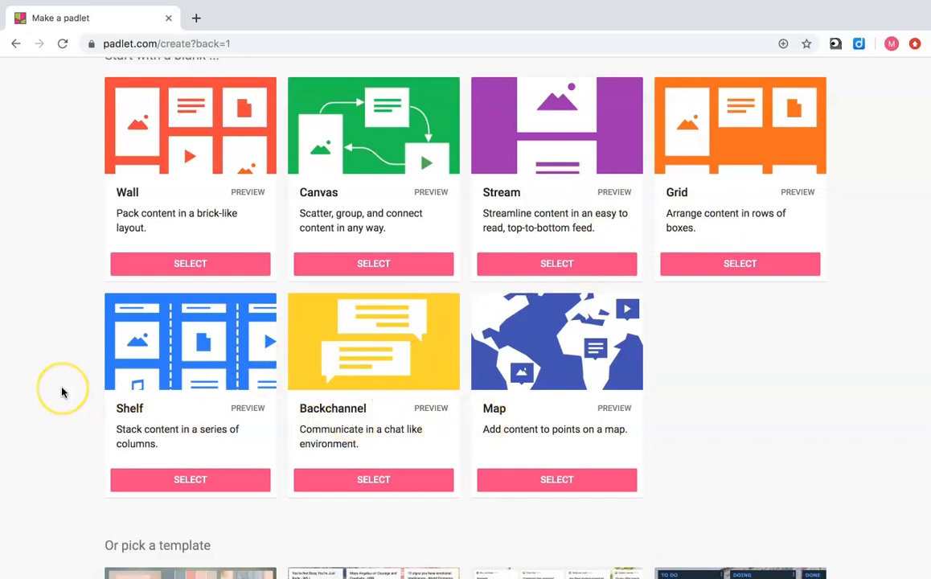
scroll(62, 392, up, 1)
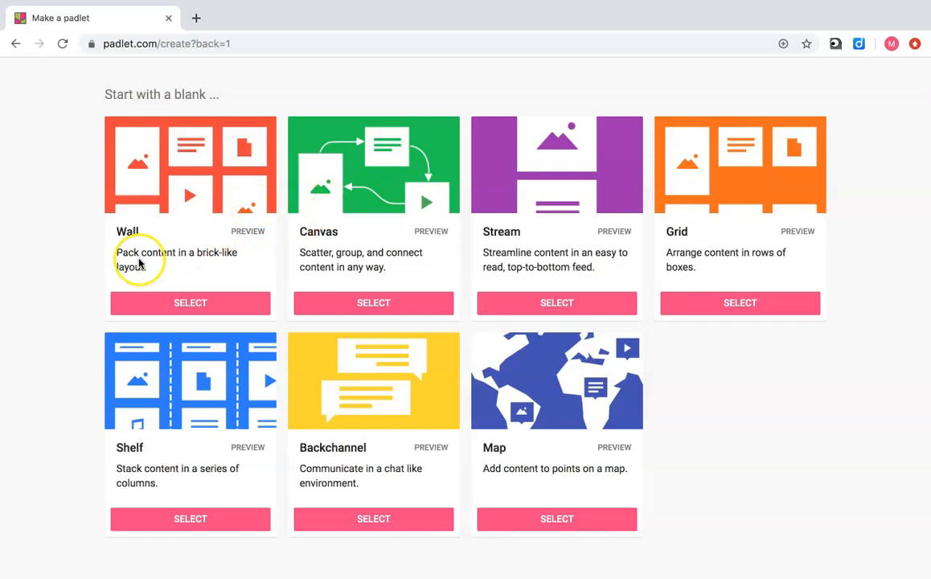
scroll(138, 263, down, 5)
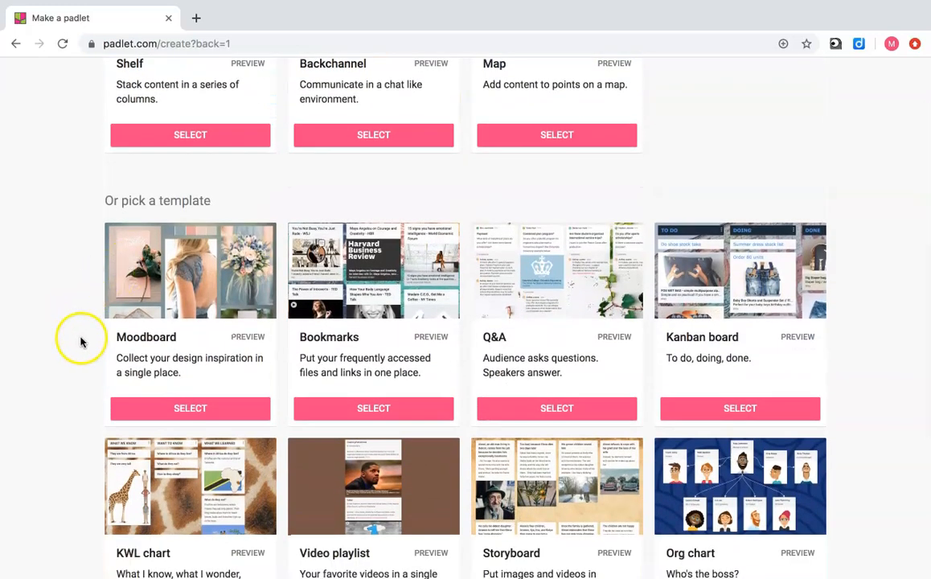
scroll(25, 368, down, 2)
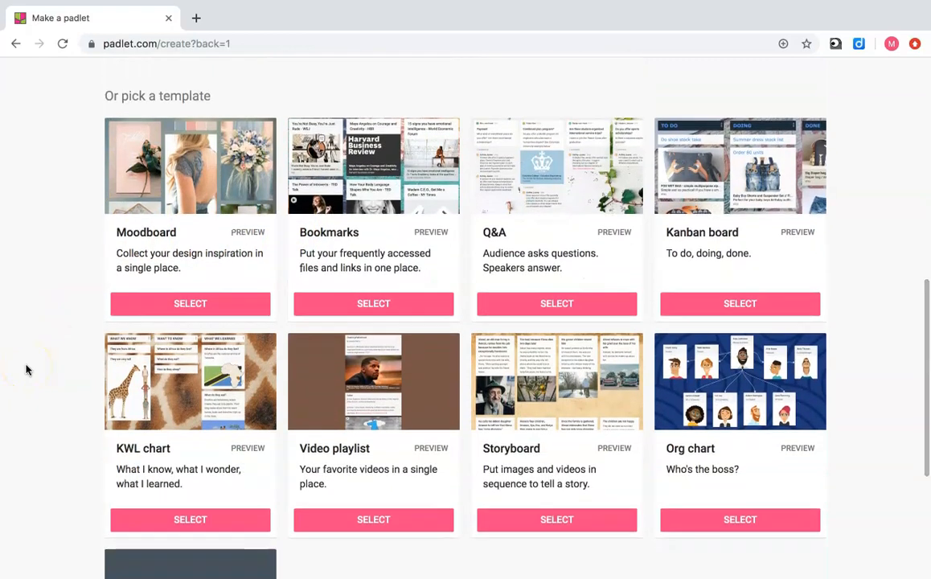
scroll(26, 369, down, 3)
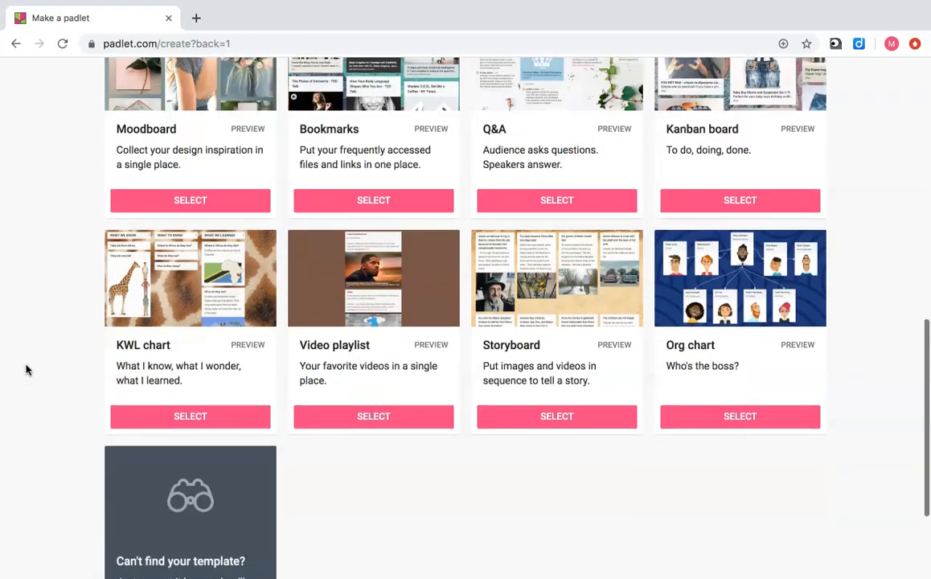
scroll(26, 369, up, 8)
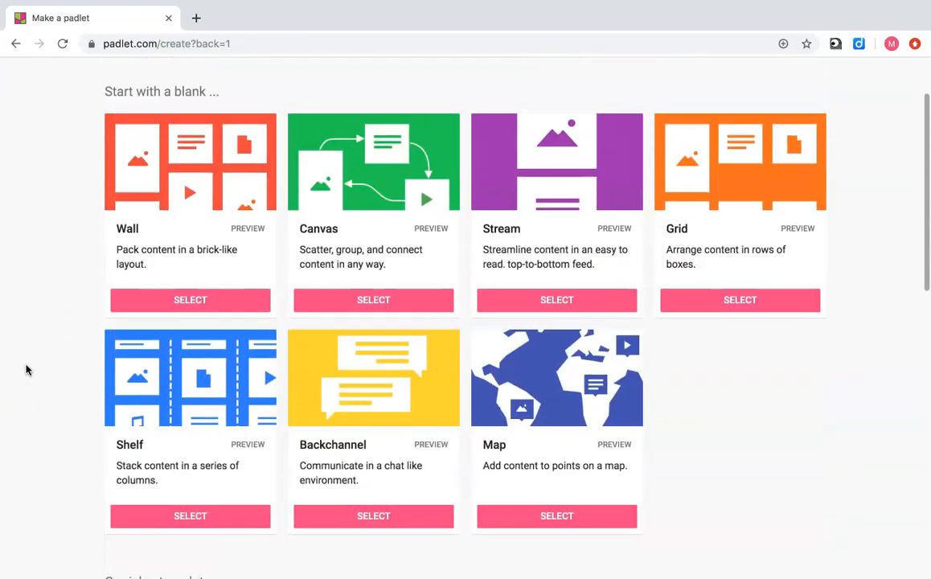
click(173, 303)
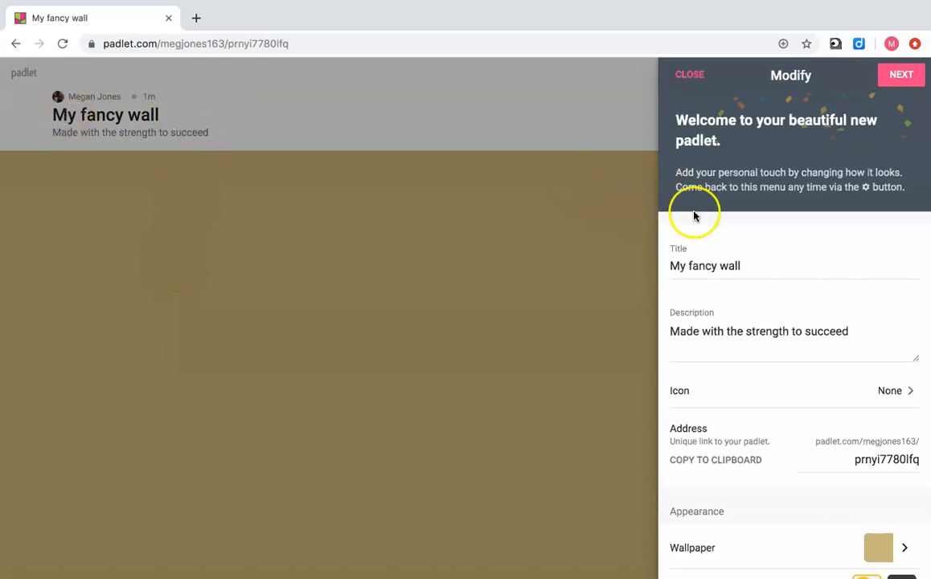
- Replace the padlet's title with "Introductions"
click(744, 266)
drag(652, 275, 655, 268)
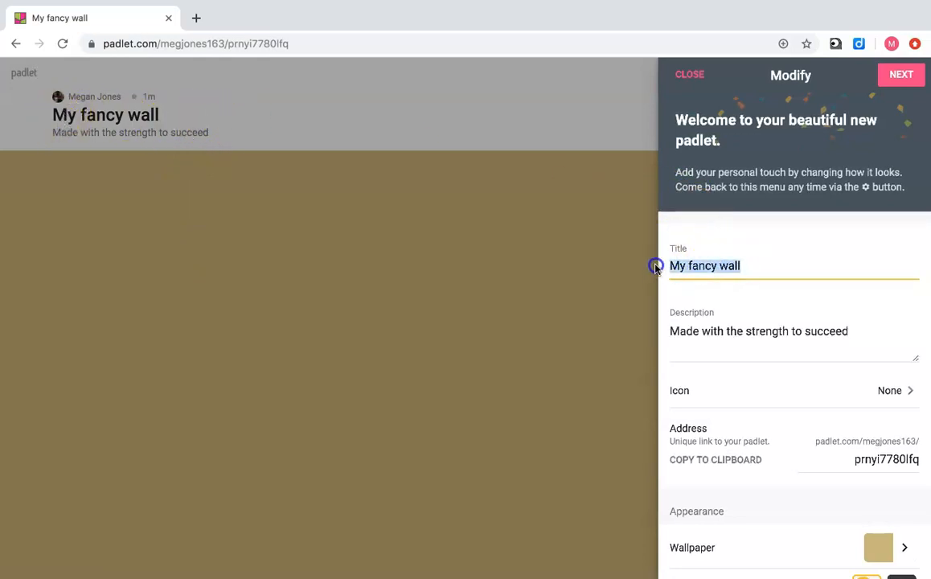
text(Introdu)
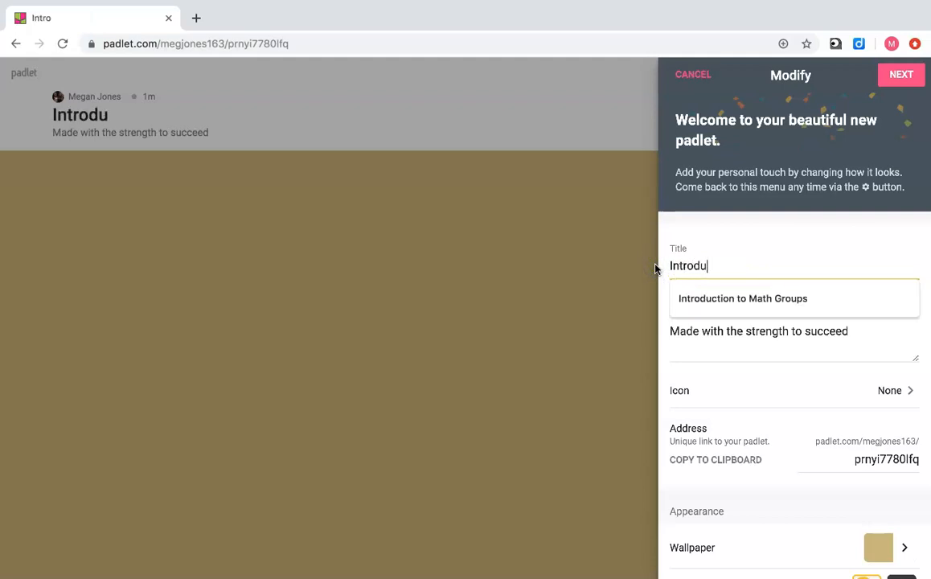
text(cati)
key(BackSpace)
key(BackSpace)
key(BackSpace)
key(BackSpace)
text(ctions)
click(740, 325)
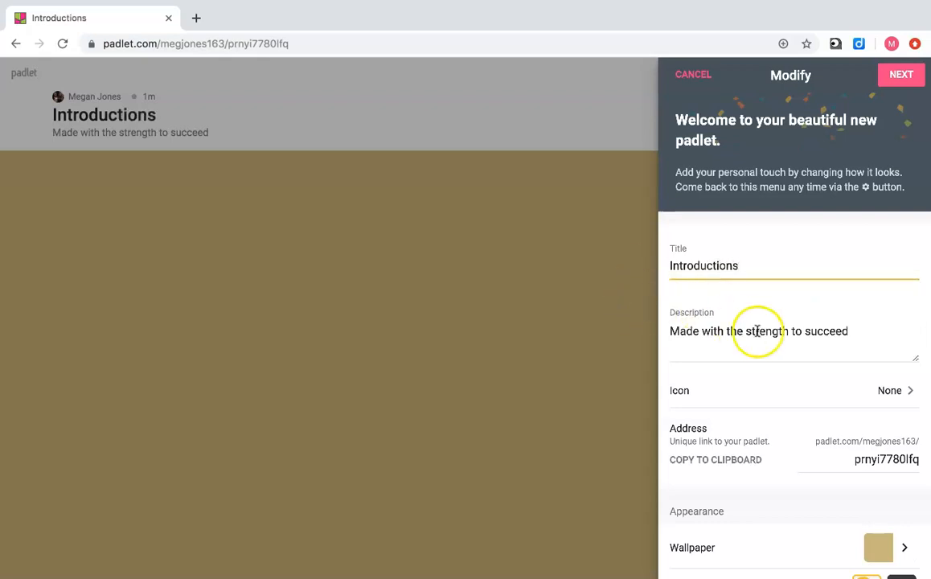
- Replace the padlet's description with "Add three facts about yourself"
scroll(758, 332, down, 2)
drag(856, 254, 667, 258)
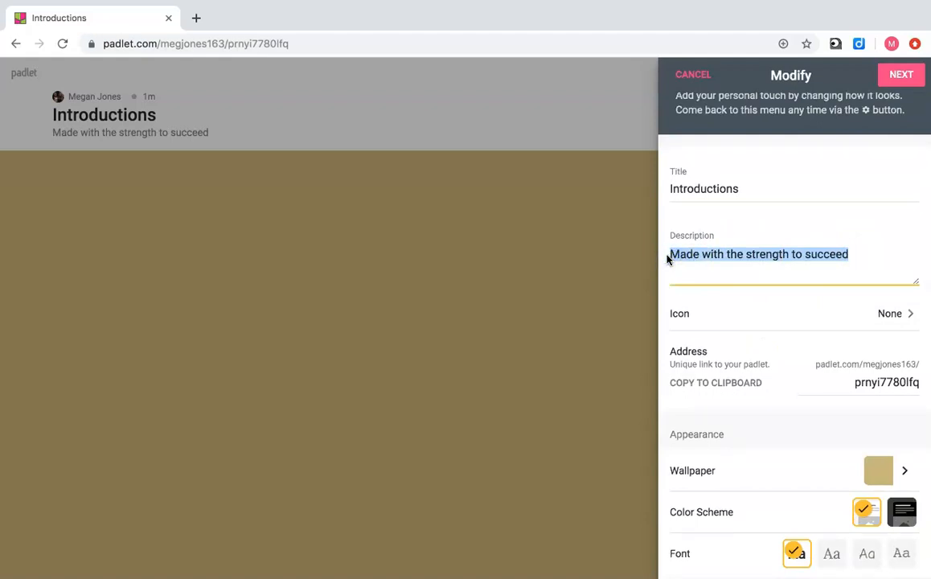
text(A)
key(BackSpace)
text(Add three facts about yourself)
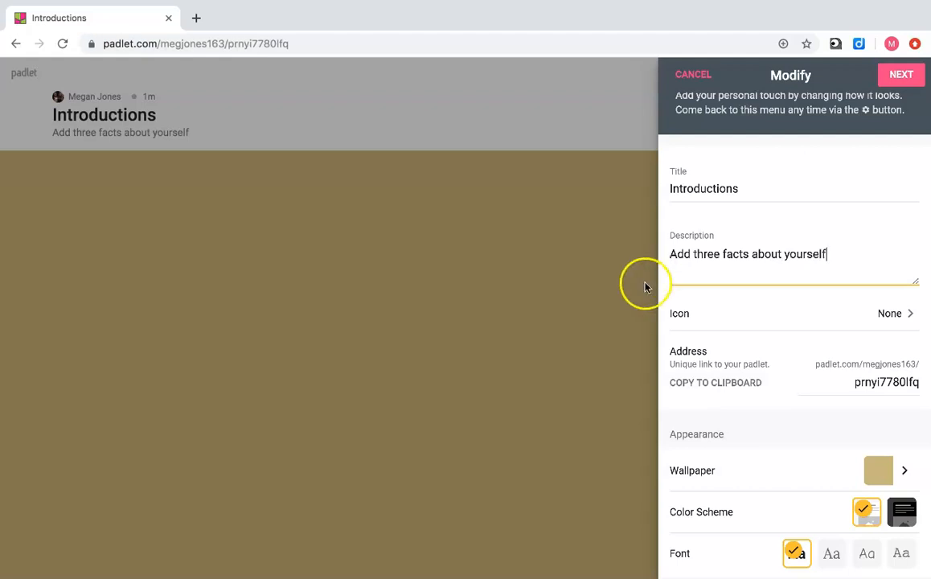
- Look at the emoji choices for the padlet's icon without picking one
click(722, 320)
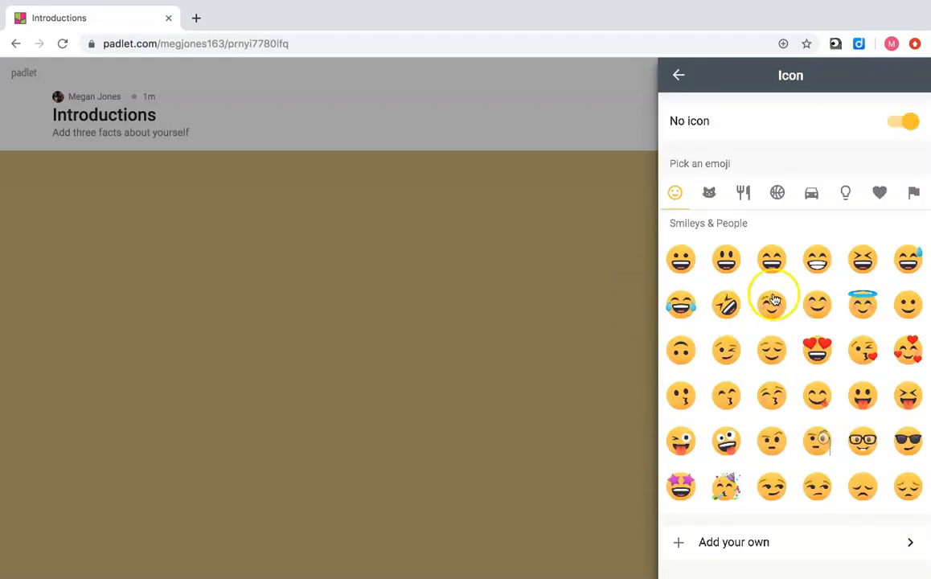
click(679, 75)
scroll(732, 314, down, 2)
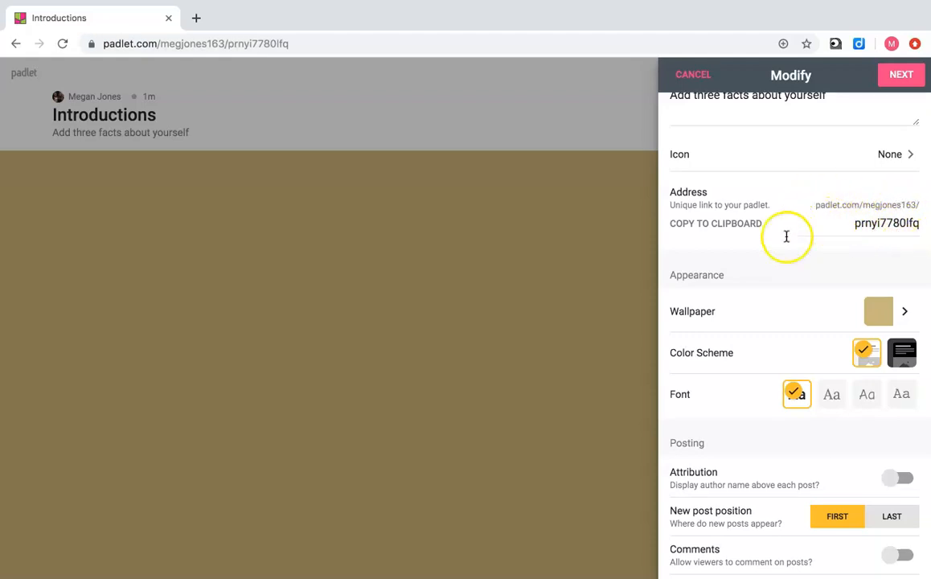
- Open the collection of picture wallpapers for the padlet's background
scroll(761, 252, down, 1)
click(717, 212)
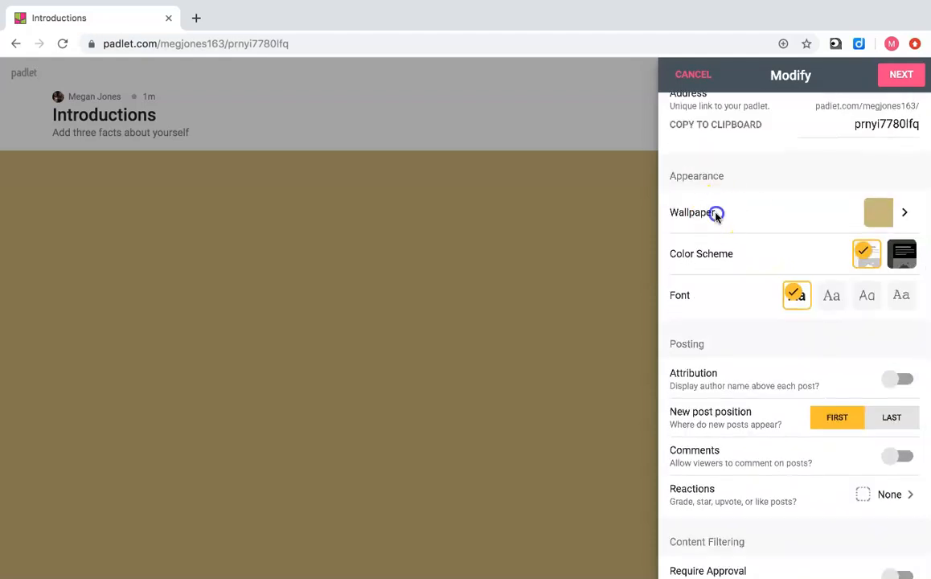
click(895, 219)
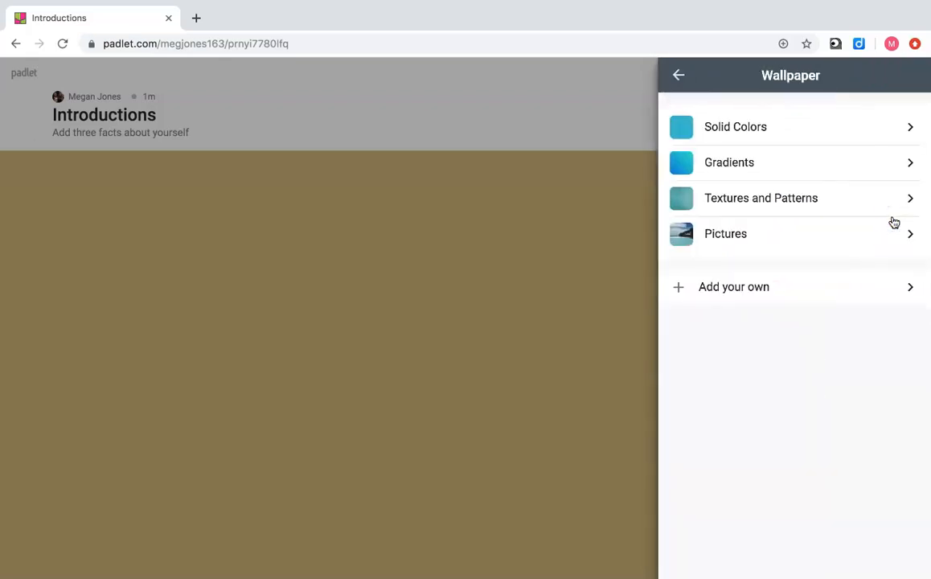
click(816, 235)
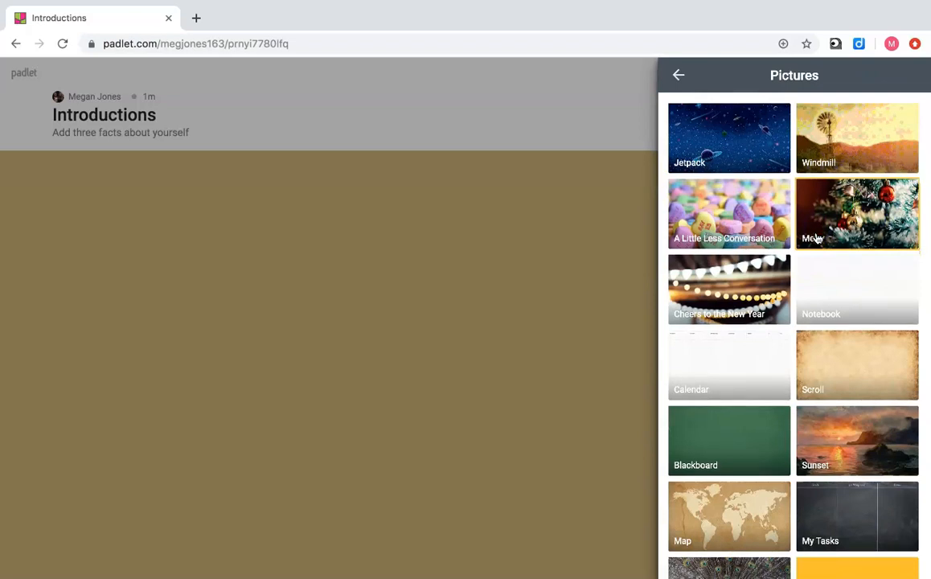
- Try the Notebook picture as the padlet's wallpaper
scroll(816, 238, down, 3)
scroll(816, 238, up, 2)
click(843, 261)
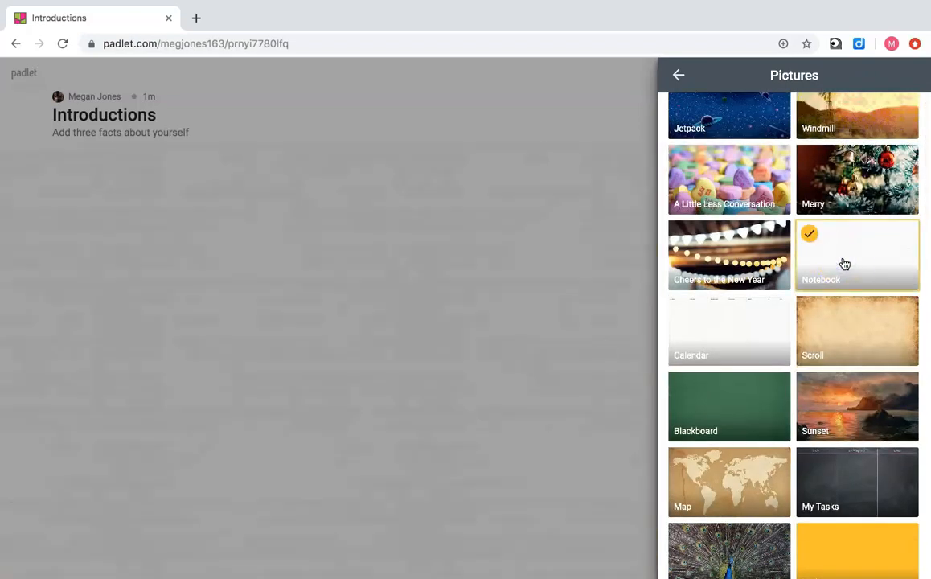
- Set the padlet's wallpaper to the Grass picture and return to the main padlet settings
scroll(844, 264, down, 5)
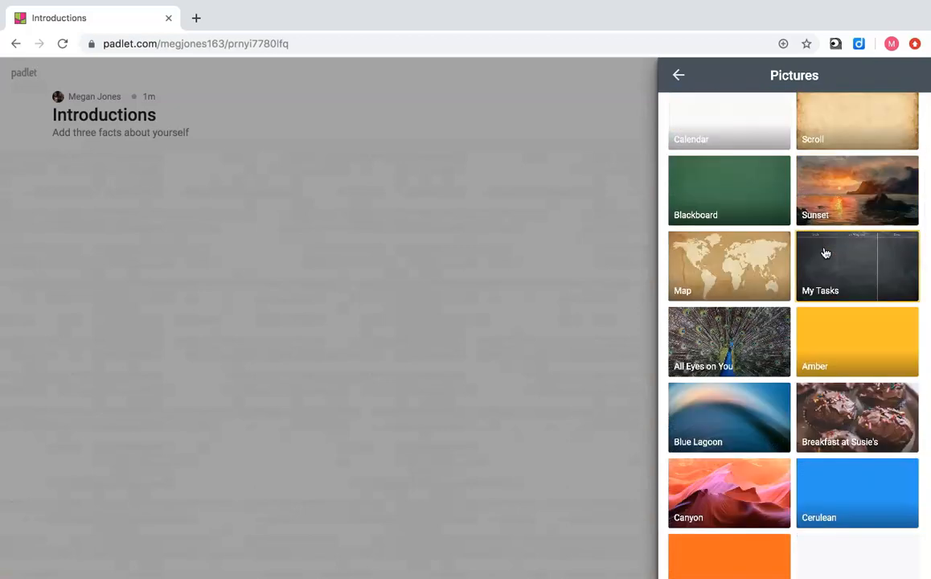
scroll(757, 308, down, 7)
scroll(757, 308, down, 4)
click(830, 367)
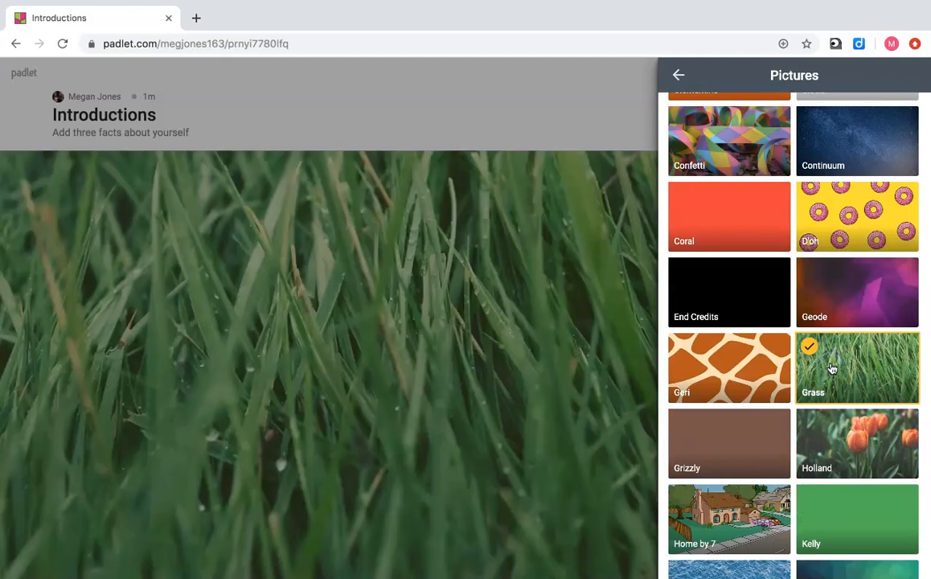
click(678, 73)
click(714, 177)
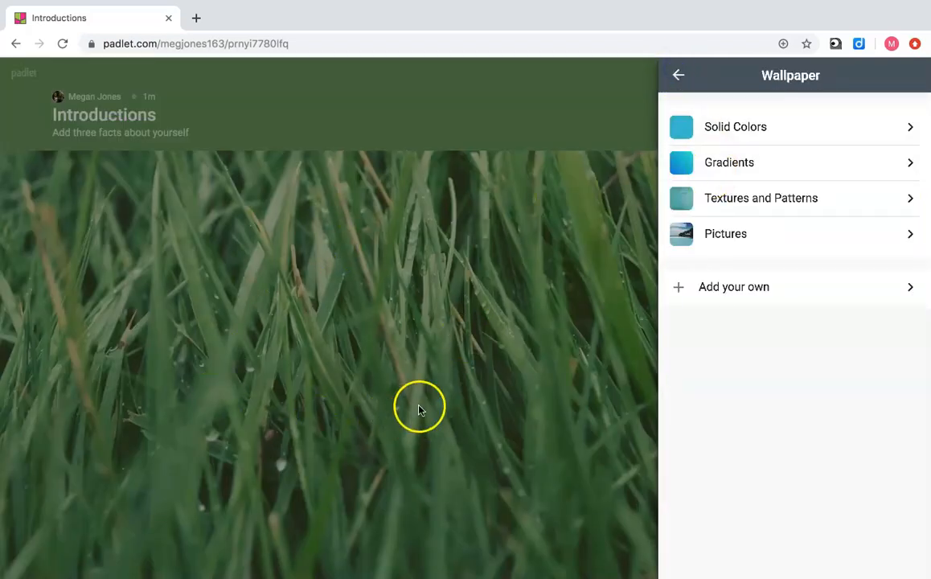
click(679, 76)
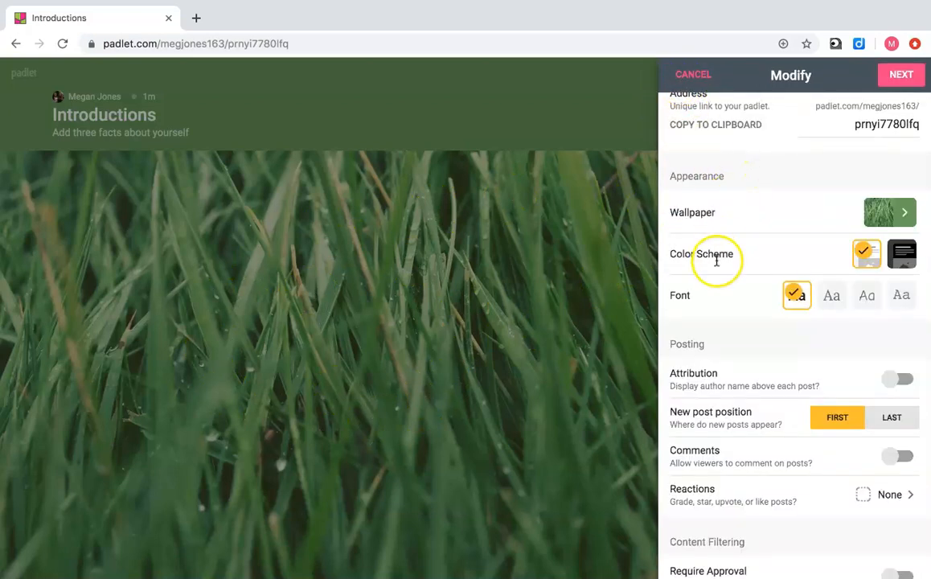
- Review the posting and content filtering settings, finish the padlet's setup and start posting
scroll(716, 260, down, 2)
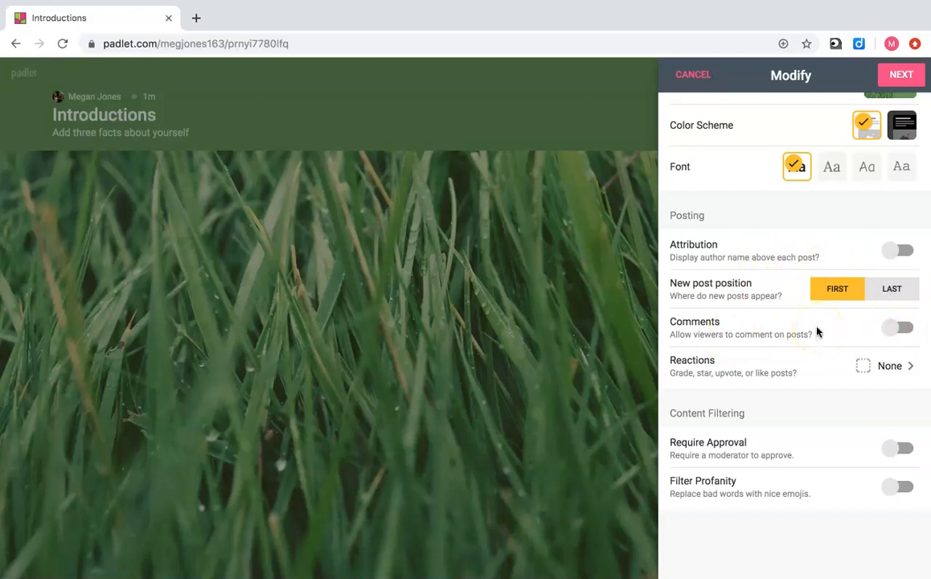
scroll(817, 331, up, 5)
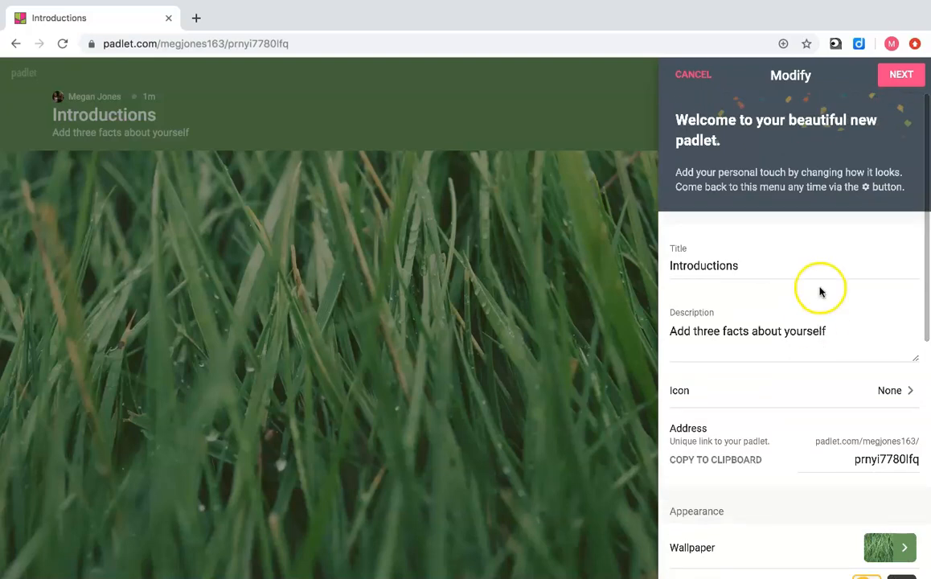
click(900, 75)
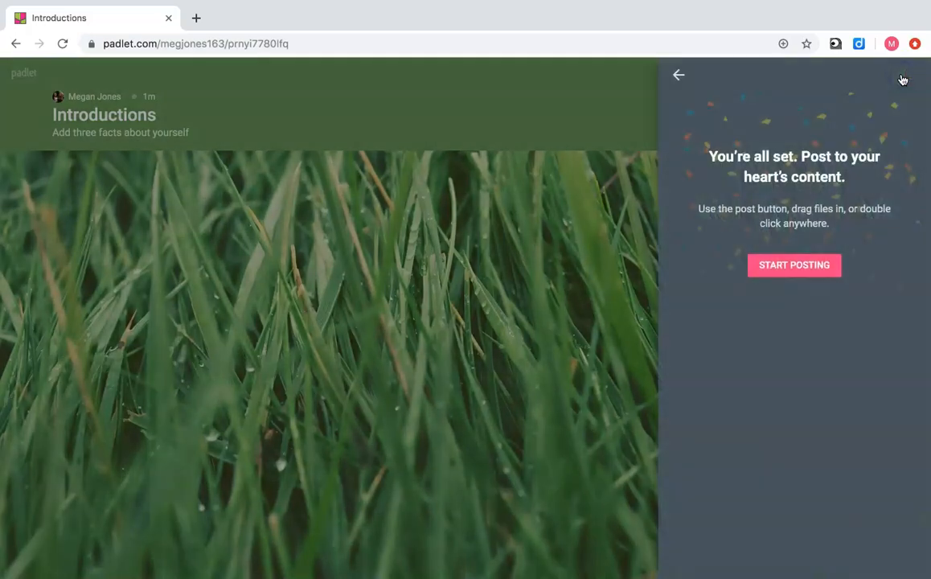
click(769, 269)
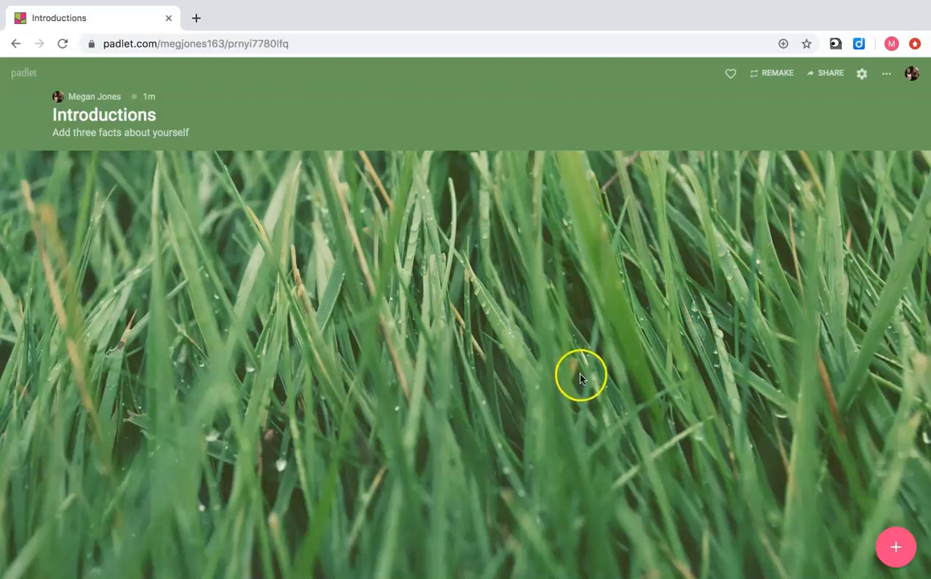
- Create a post on the wall titled with a student's first name and with the text "I love to fish"
double_click(461, 308)
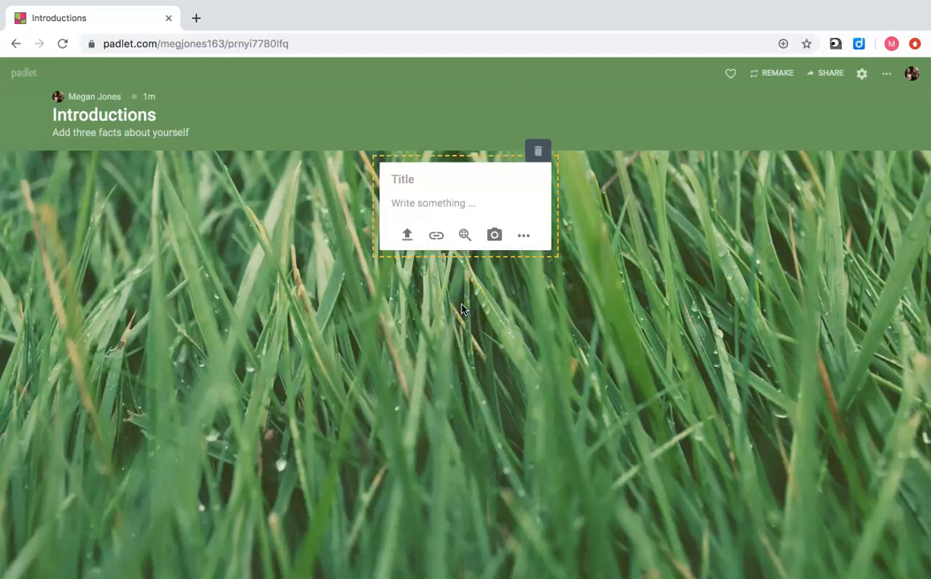
click(547, 246)
click(551, 218)
click(421, 205)
click(407, 203)
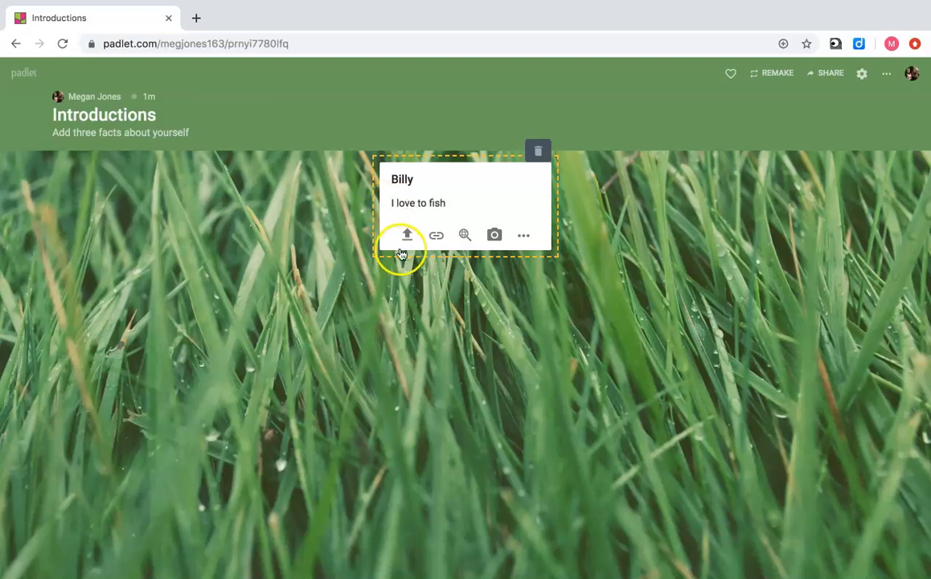
- Look at the file upload option for the post, close it and publish the post
click(406, 237)
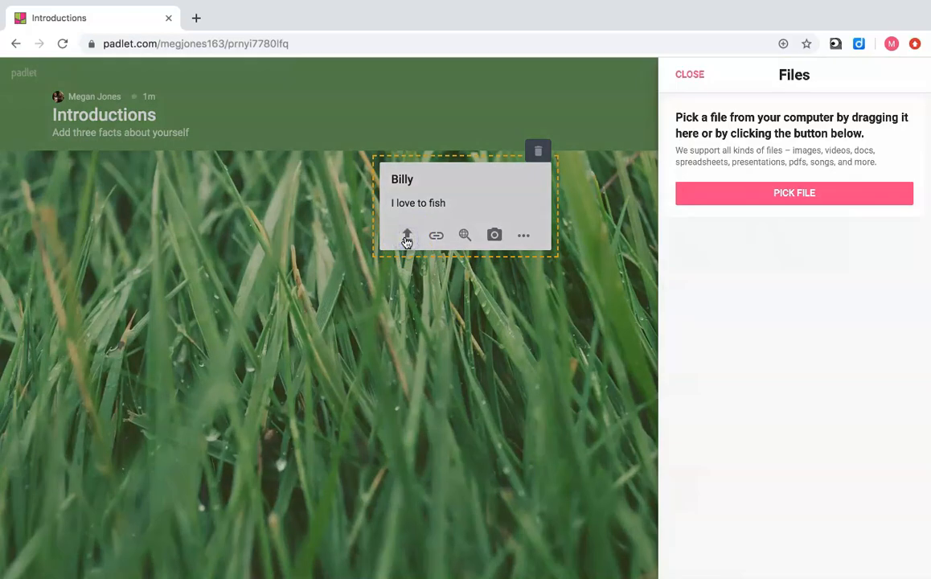
click(693, 77)
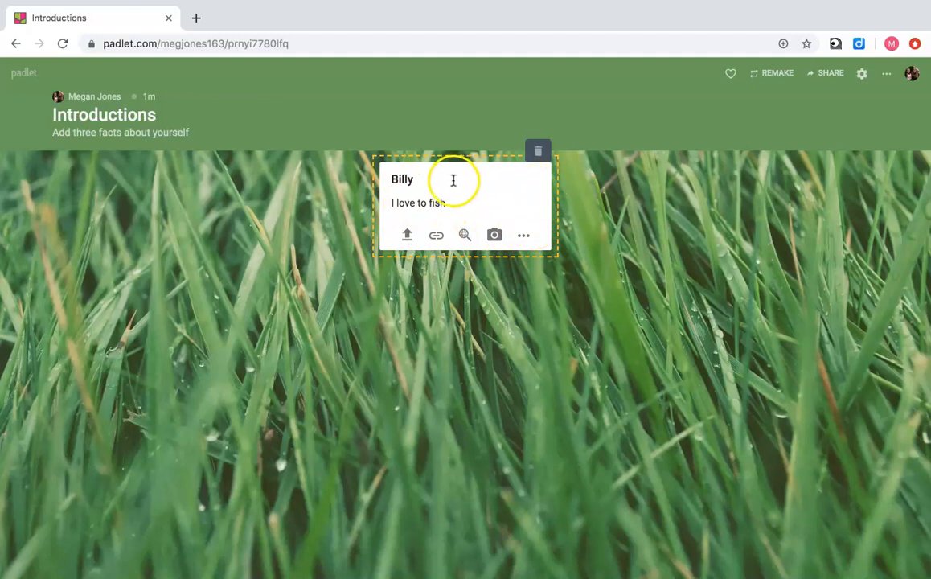
click(584, 198)
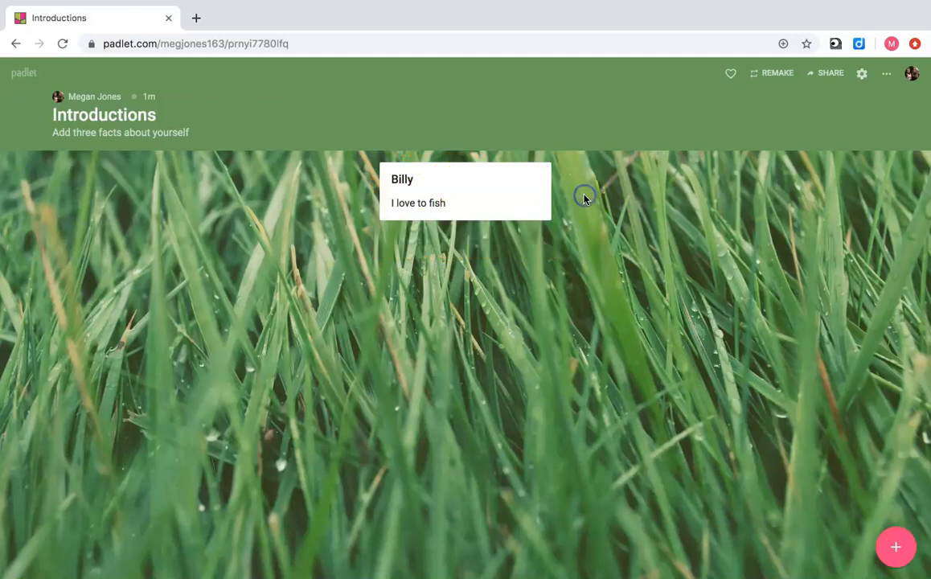
- Reopen the "I love to fish" post for editing, leave the editor, and colour the post pink
mouse_move(530, 197)
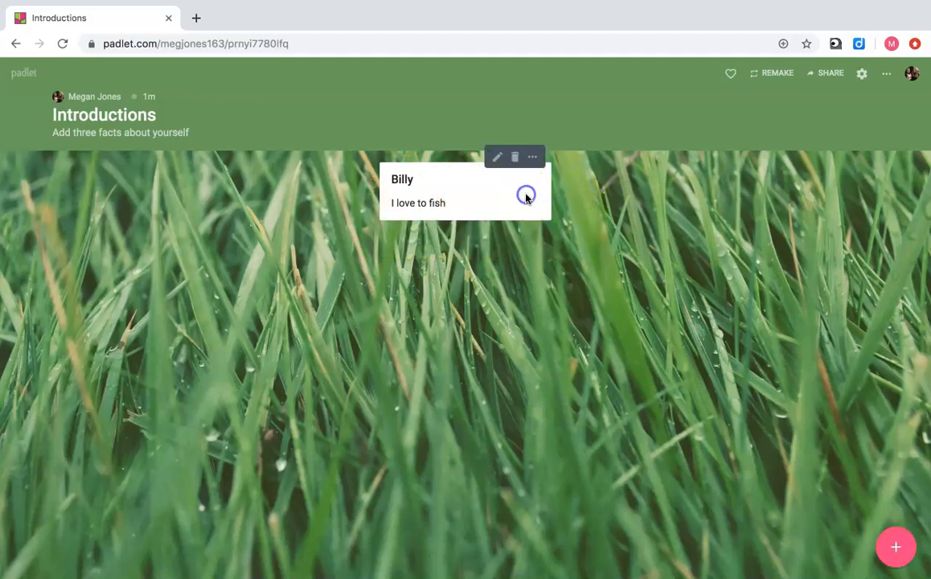
click(496, 156)
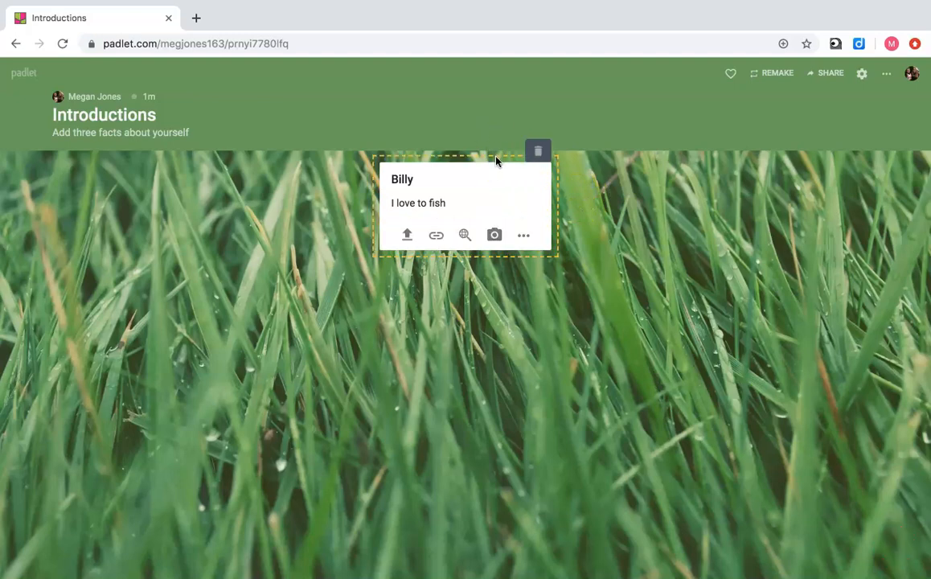
click(582, 189)
click(528, 166)
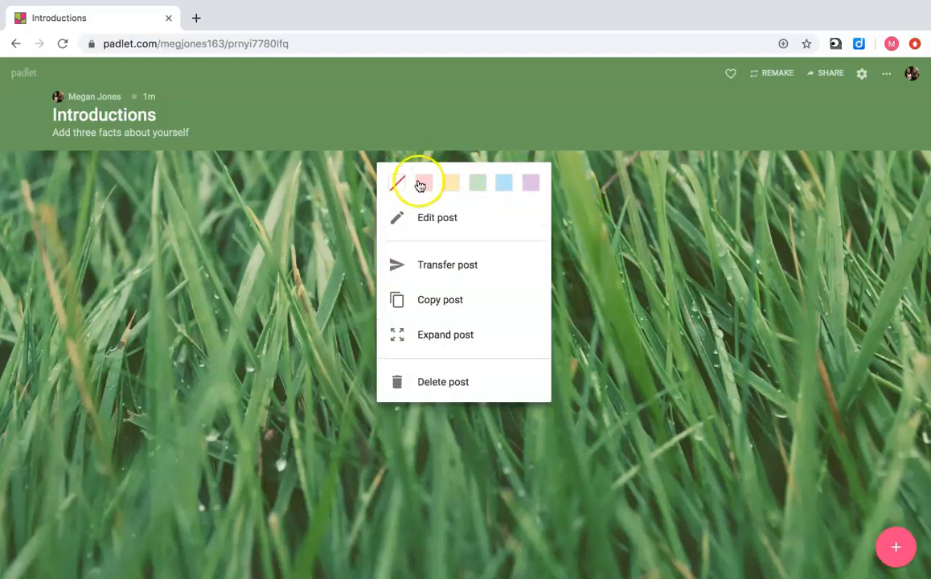
click(418, 186)
- View the pink post expanded, close that view, and try to move the post towards the wall's left side
click(533, 156)
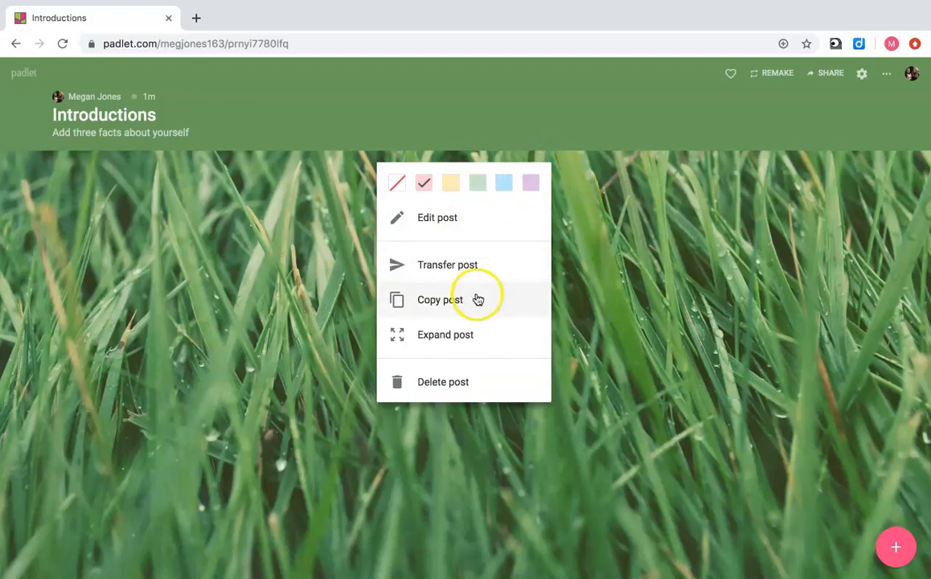
click(475, 337)
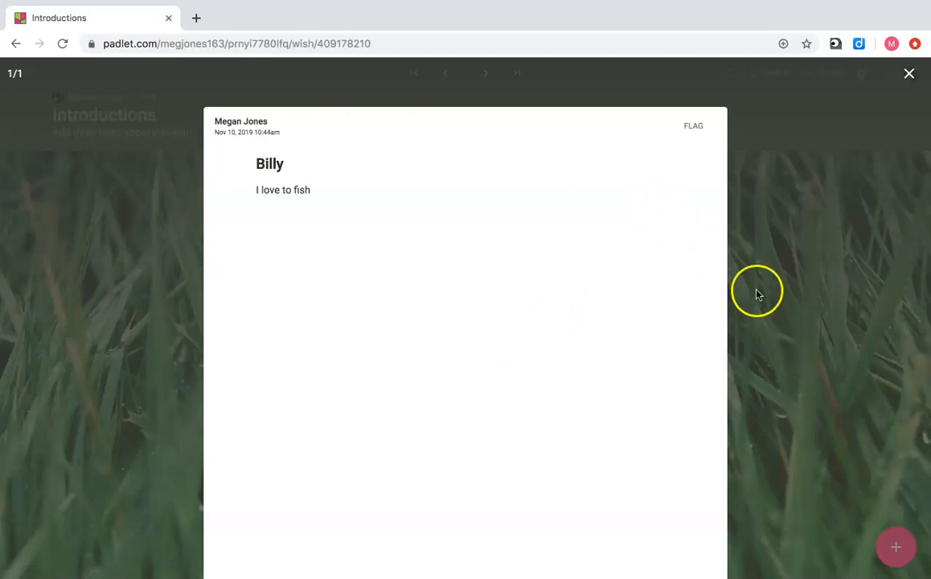
click(909, 74)
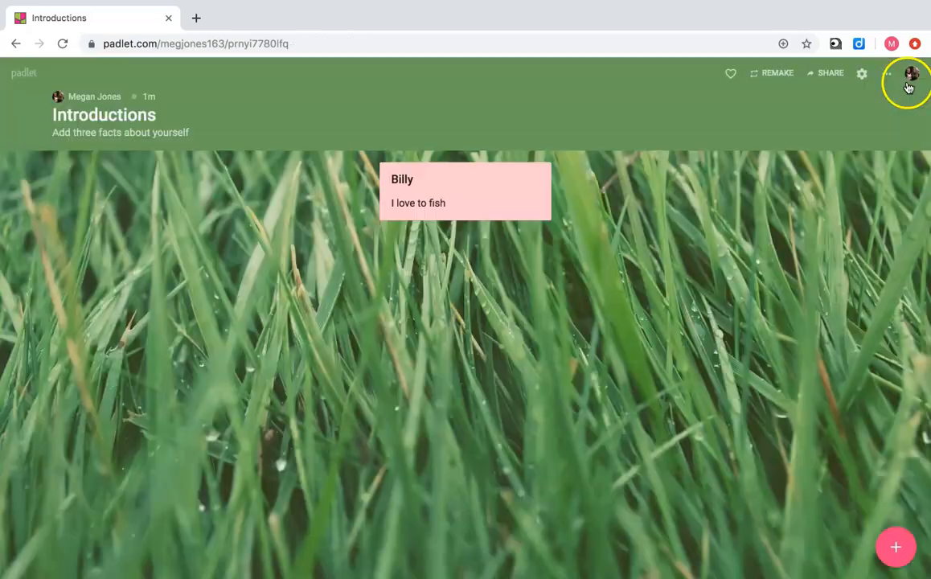
drag(465, 185, 214, 217)
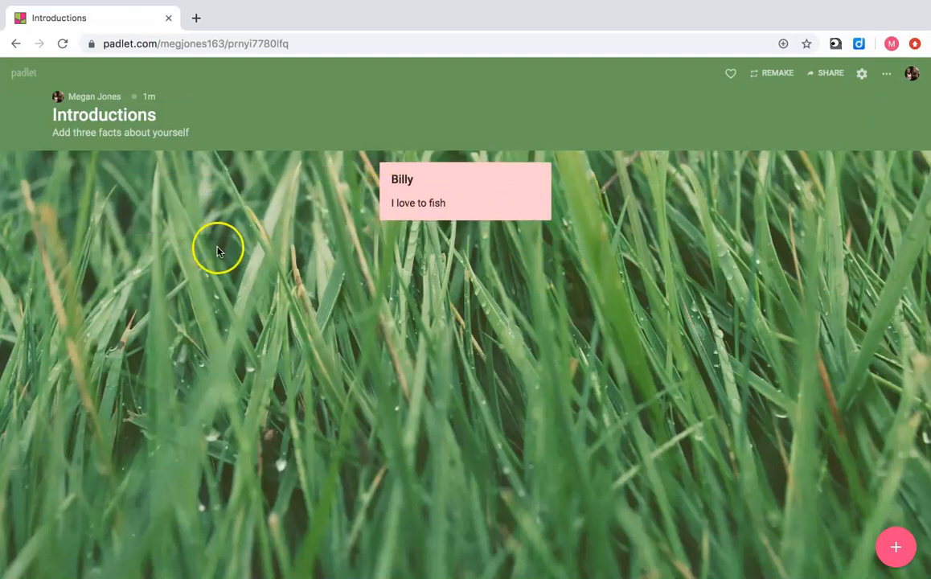
- Add a second post titled with another student's first name and with the text "Loves dogs and cats"
double_click(406, 298)
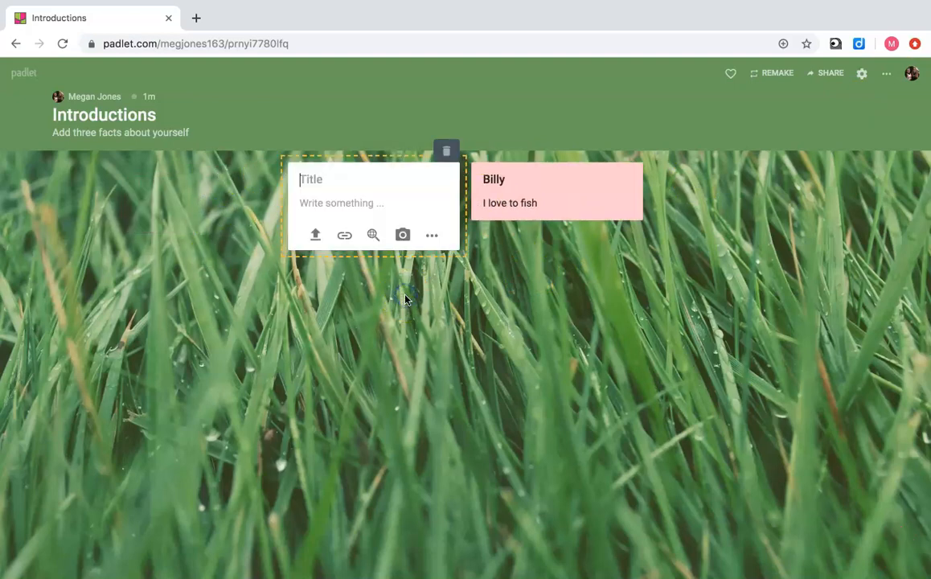
text(Kelly)
click(336, 204)
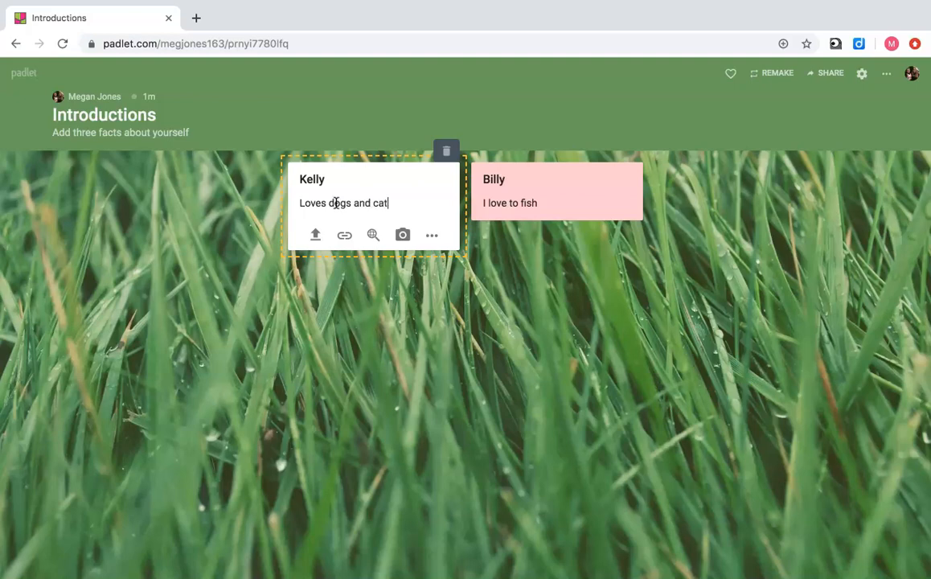
- Look at the photo booth for the second post, close it, and view the full list of attachment types
click(403, 234)
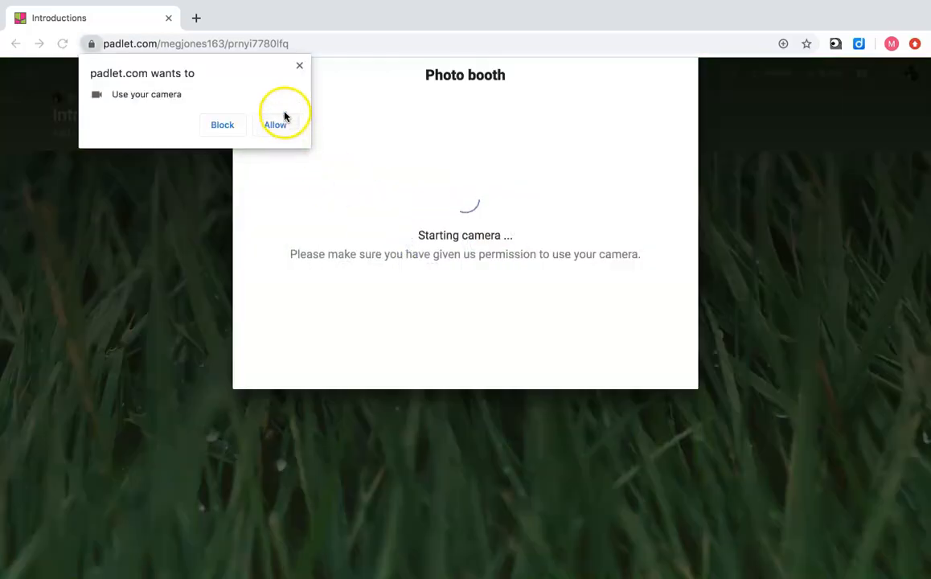
click(259, 131)
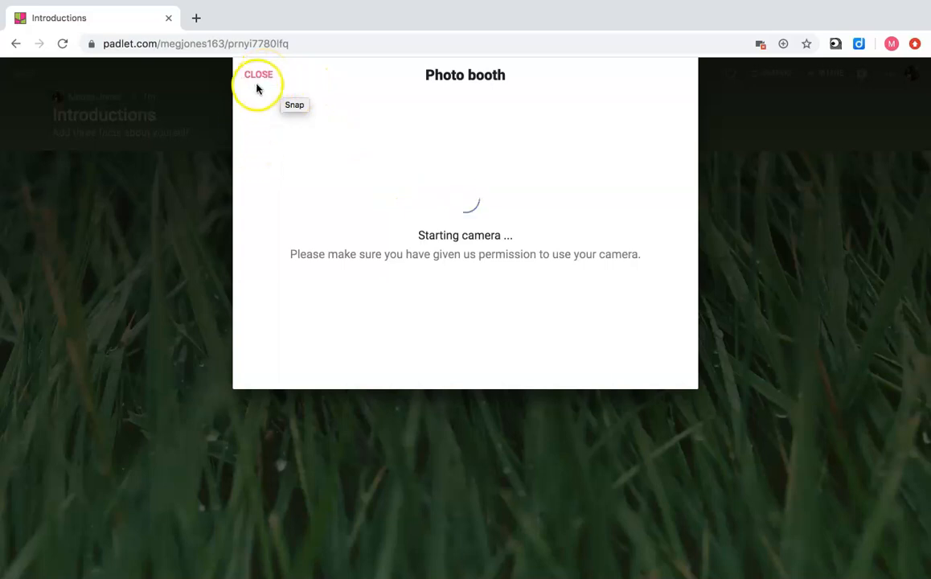
click(260, 77)
click(435, 239)
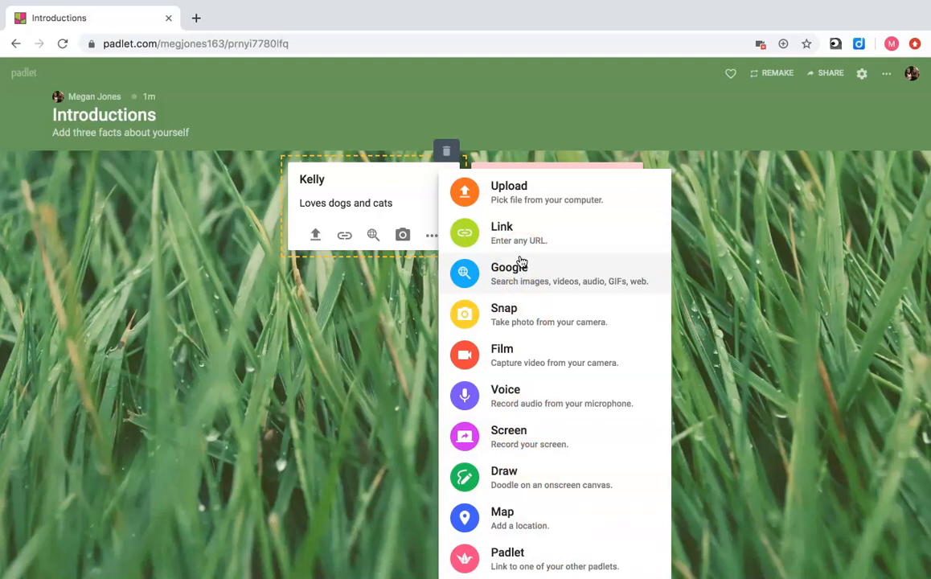
click(547, 231)
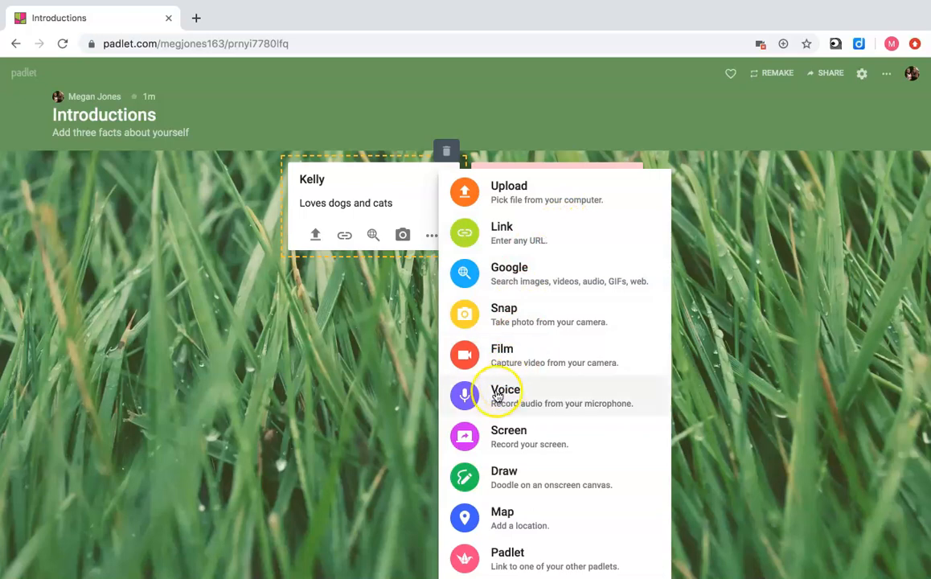
- Search Google Images for "dogs" in a new browser tab and enlarge the brown dog picture from Medical News Today
click(196, 18)
text(dogs)
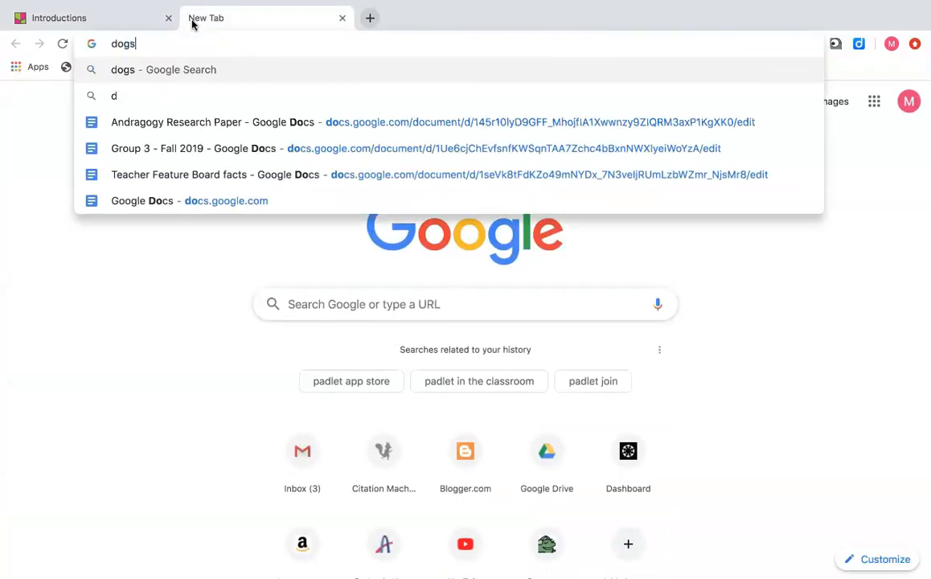
key(Return)
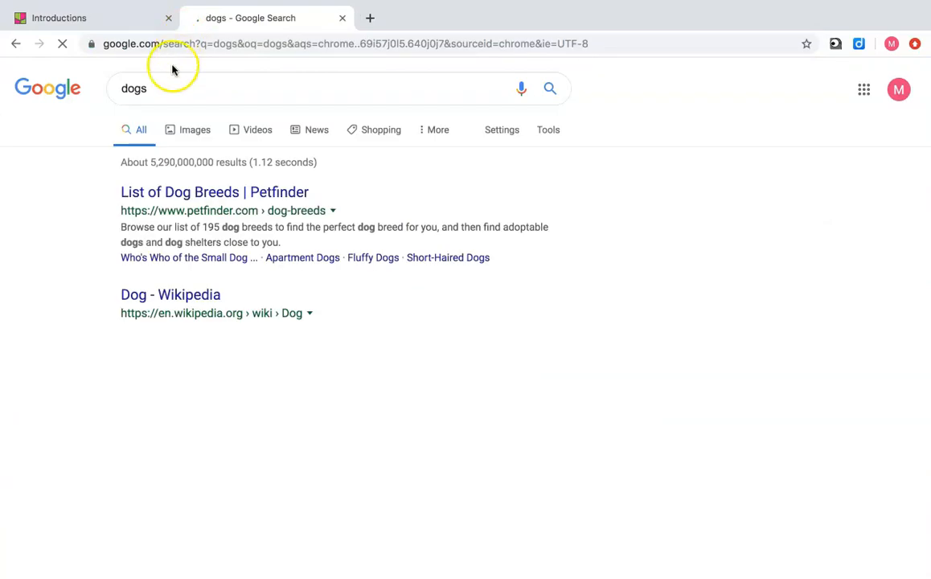
click(203, 135)
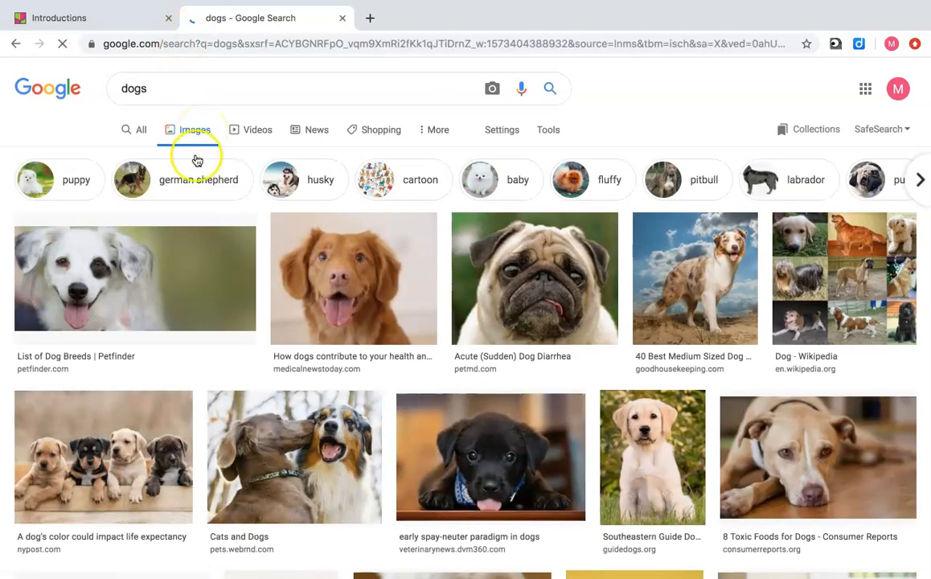
click(352, 288)
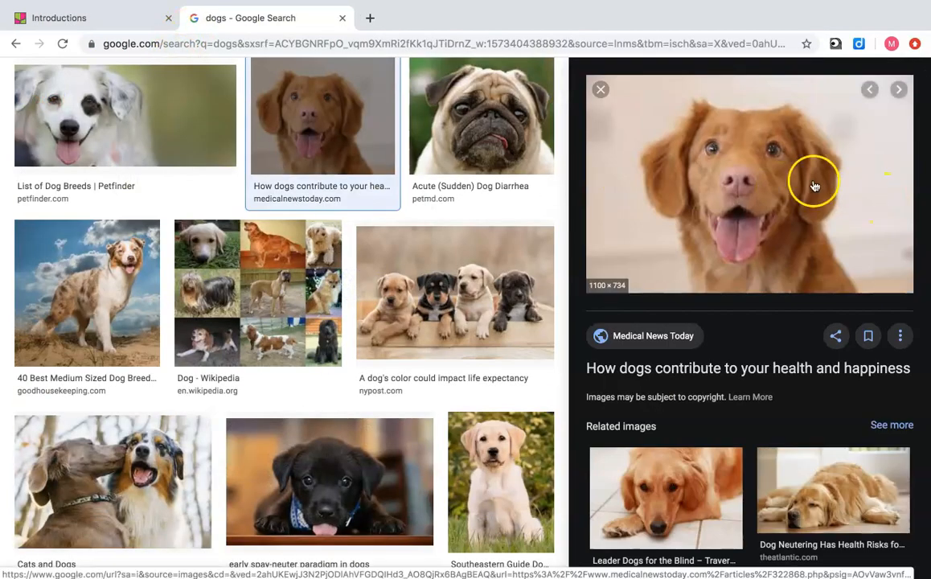
- Try to copy the enlarged dog picture, return to the padlet and open the Link attachment's URL entry for the second post
right_click(800, 181)
click(677, 302)
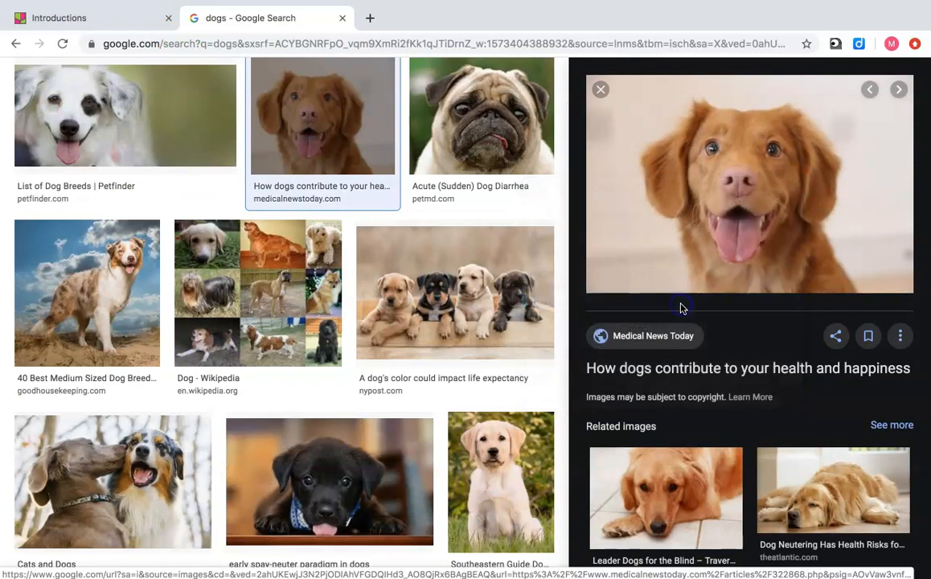
click(118, 17)
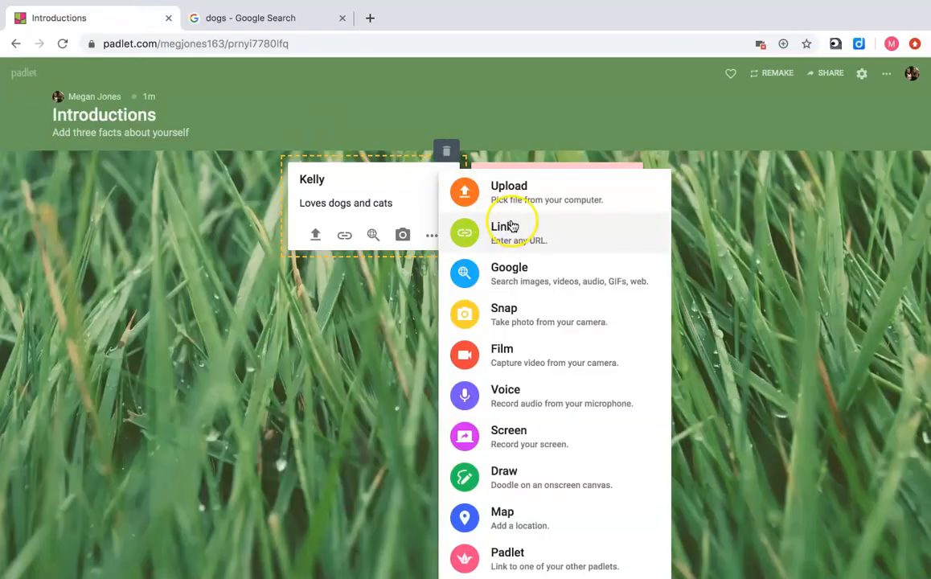
click(547, 248)
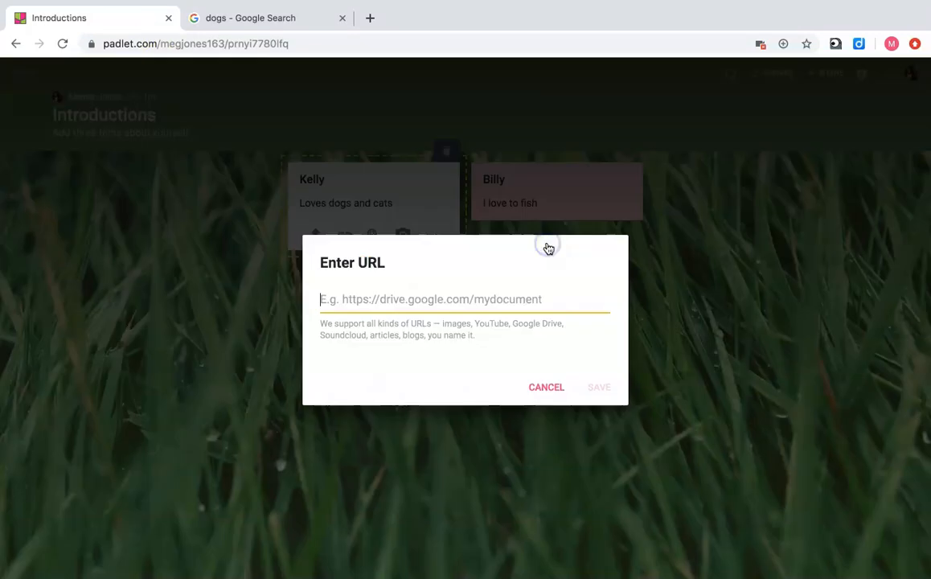
- Return to the Google image results and copy the image address of the enlarged brown dog picture
click(235, 17)
right_click(754, 206)
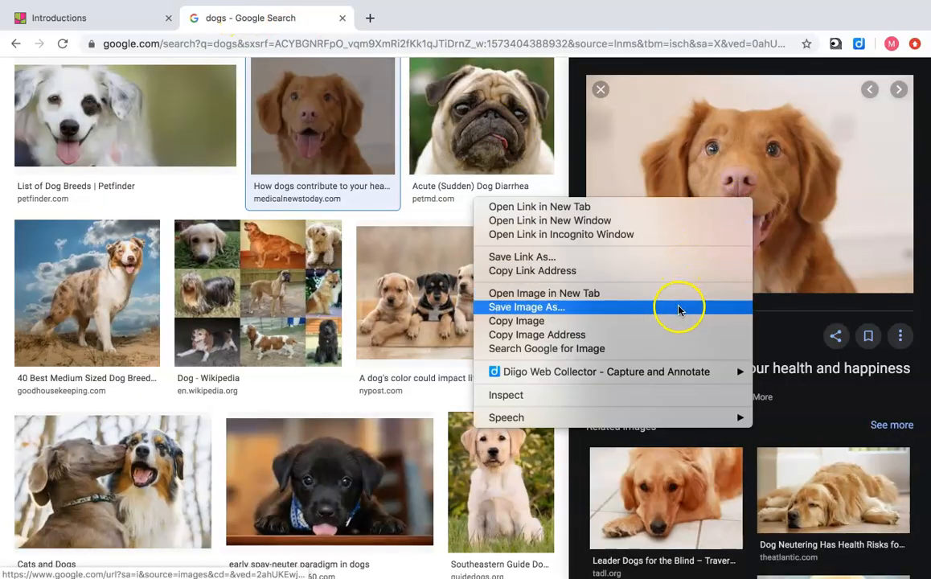
click(674, 334)
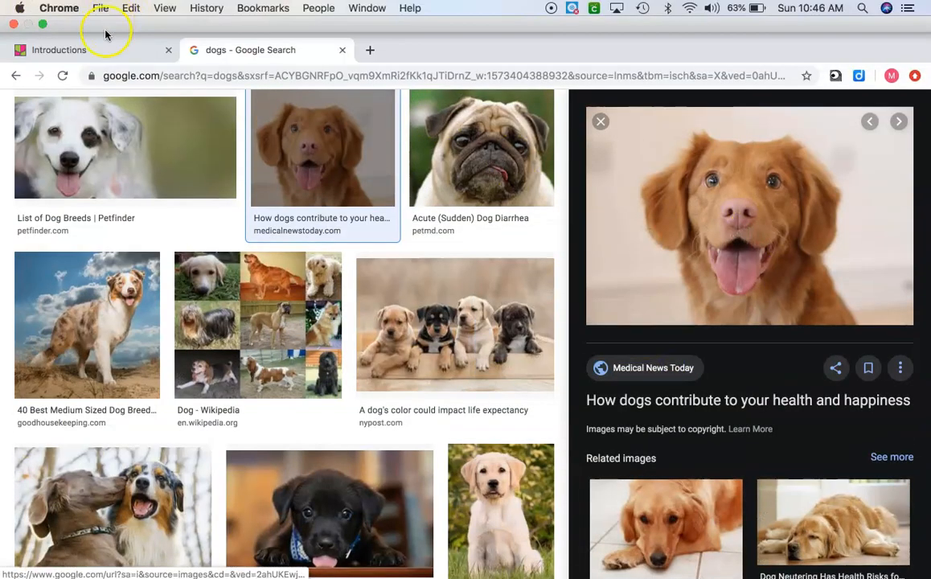
- Attach the dog picture to the "Loves dogs and cats" post by saving the copied image address as its link
click(88, 17)
click(408, 287)
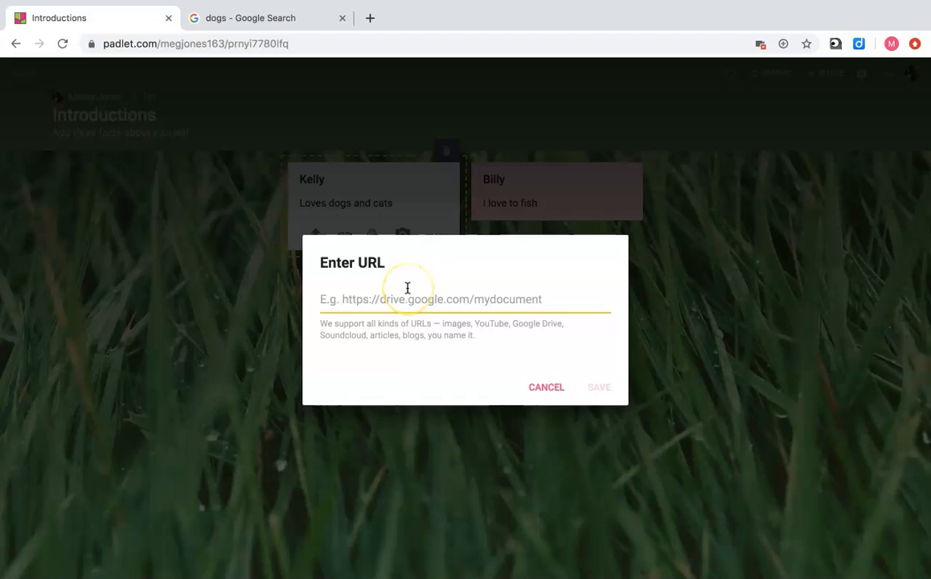
key(super+v)
click(596, 388)
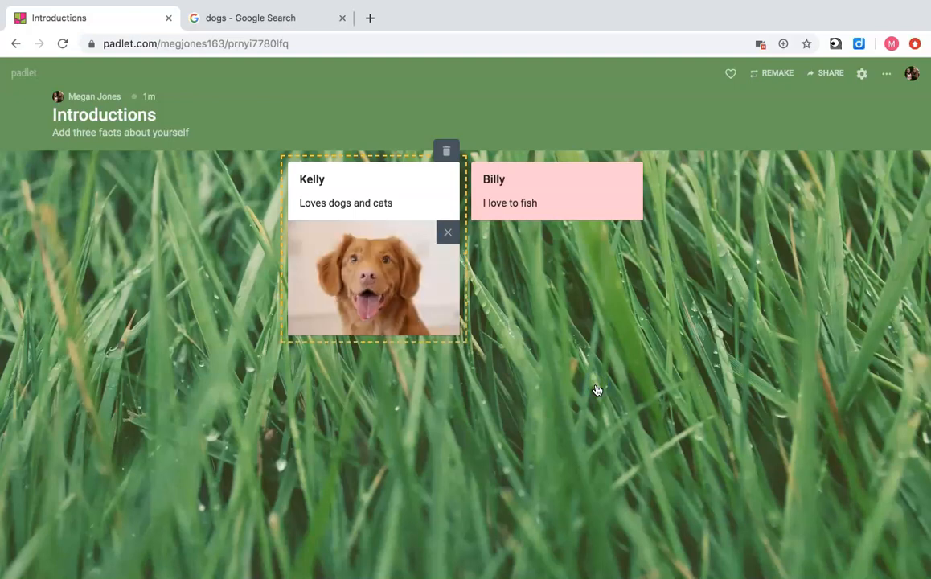
- Publish the post with the dog picture and move the pink "I love to fish" post in front of it
click(633, 341)
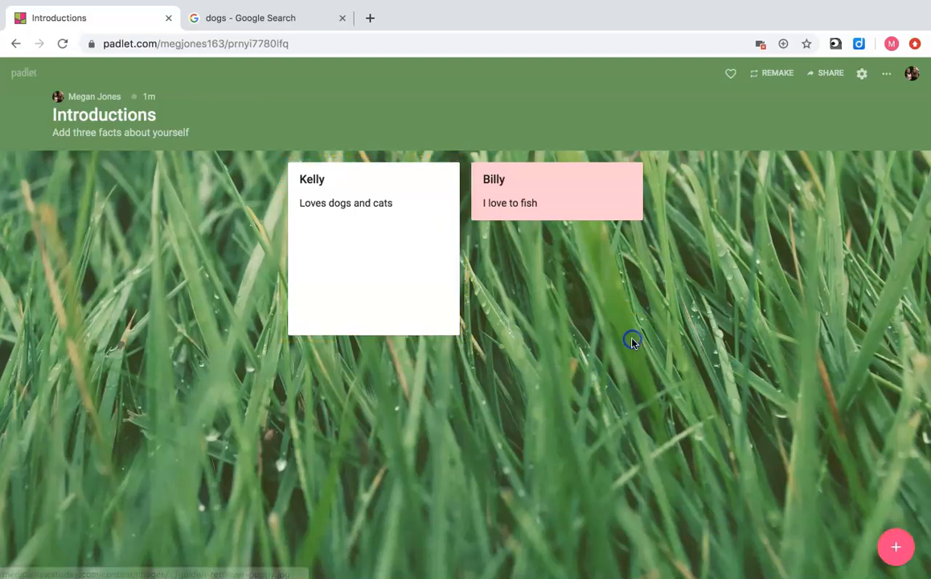
drag(536, 202, 210, 207)
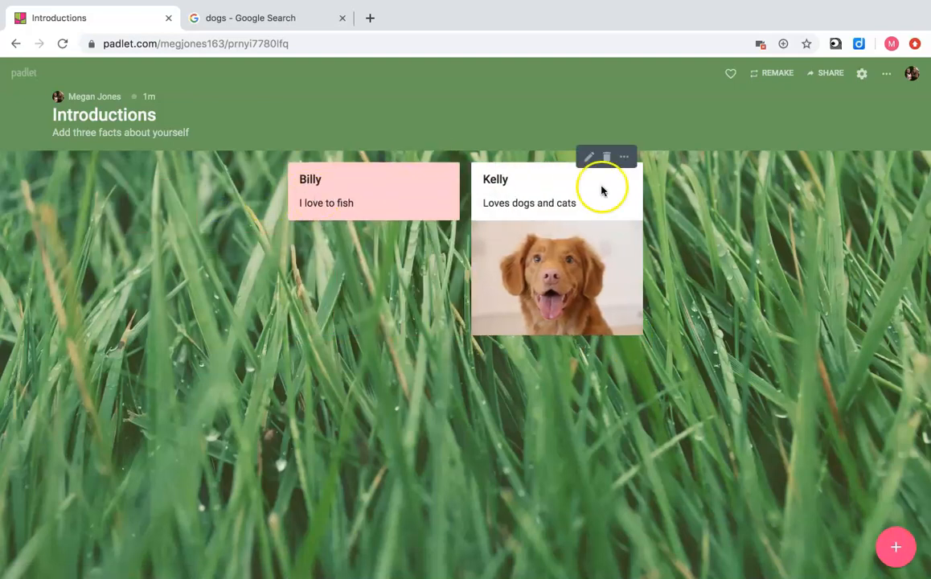
- Review the Introductions padlet's title, address, appearance and posting settings, and close them without saving any changes
click(860, 77)
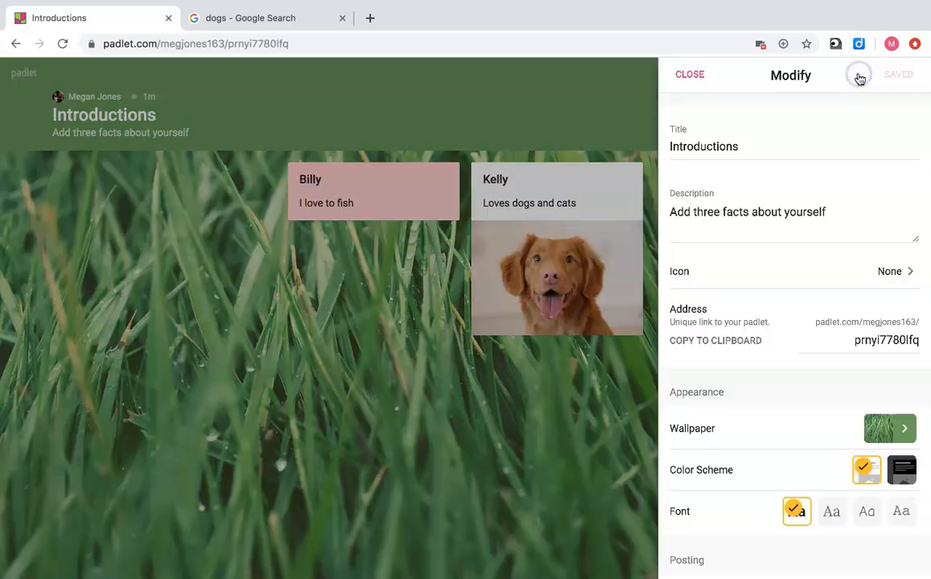
click(790, 212)
scroll(790, 209, down, 2)
scroll(790, 209, down, 3)
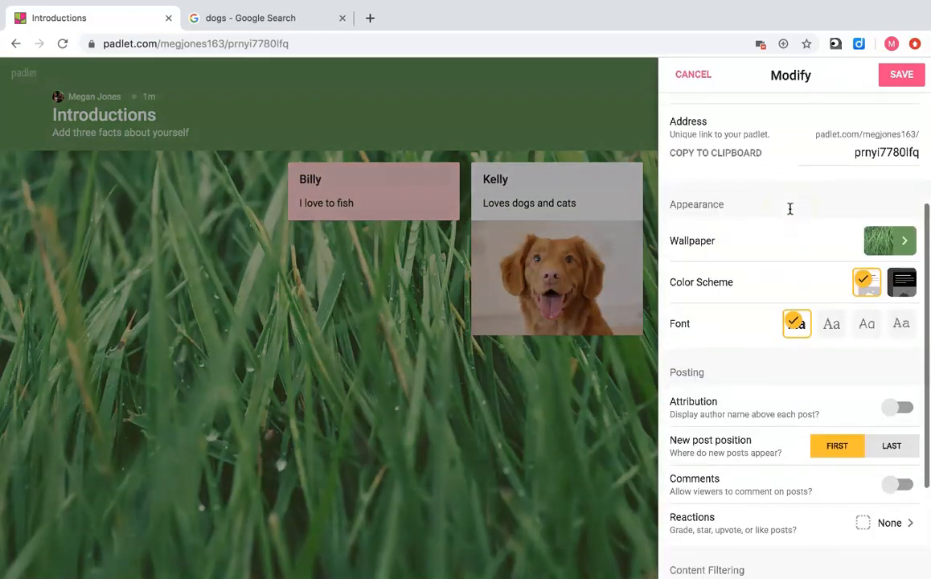
scroll(790, 209, up, 5)
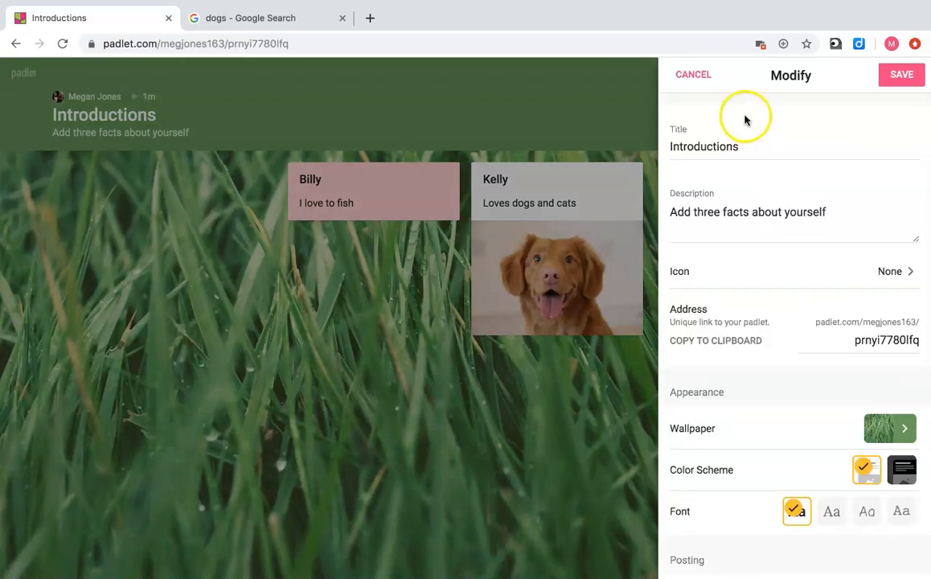
click(688, 76)
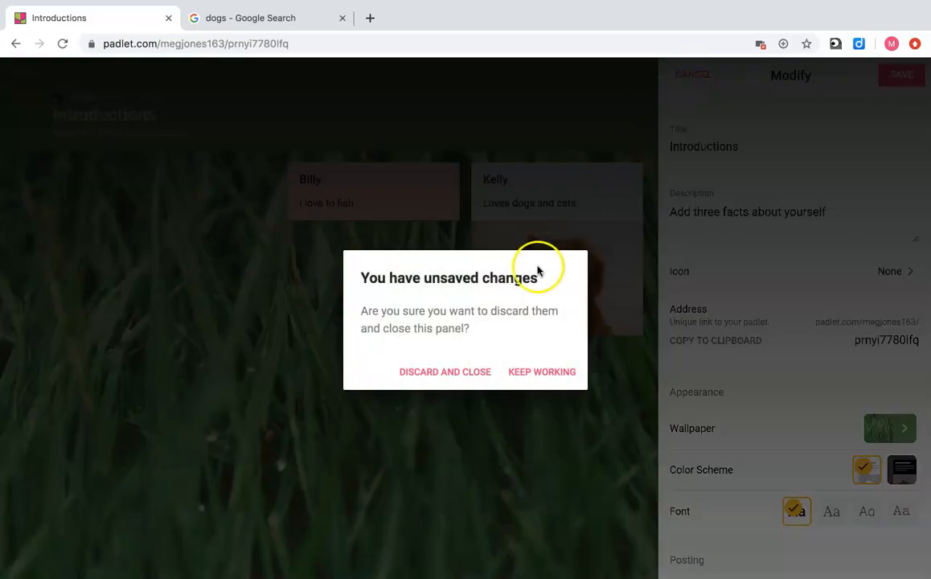
click(543, 373)
click(693, 76)
click(444, 366)
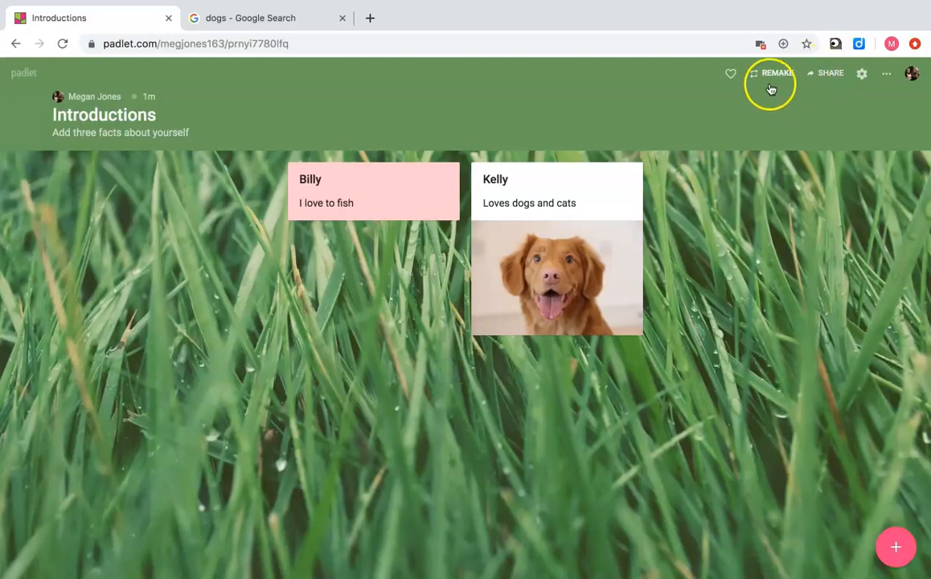
- Look through the padlet's overall options and its posting and content filtering settings, and close the settings
click(884, 78)
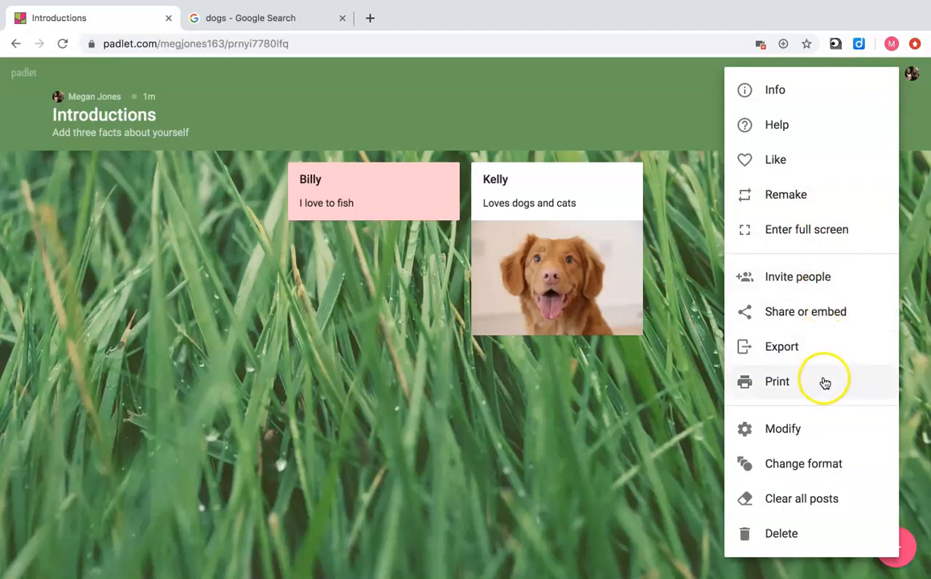
click(820, 429)
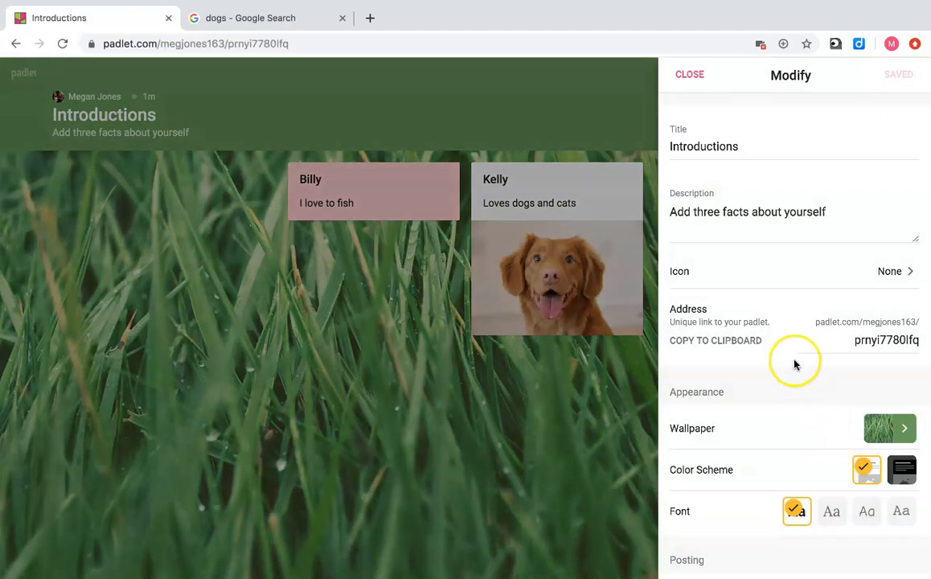
scroll(794, 364, down, 5)
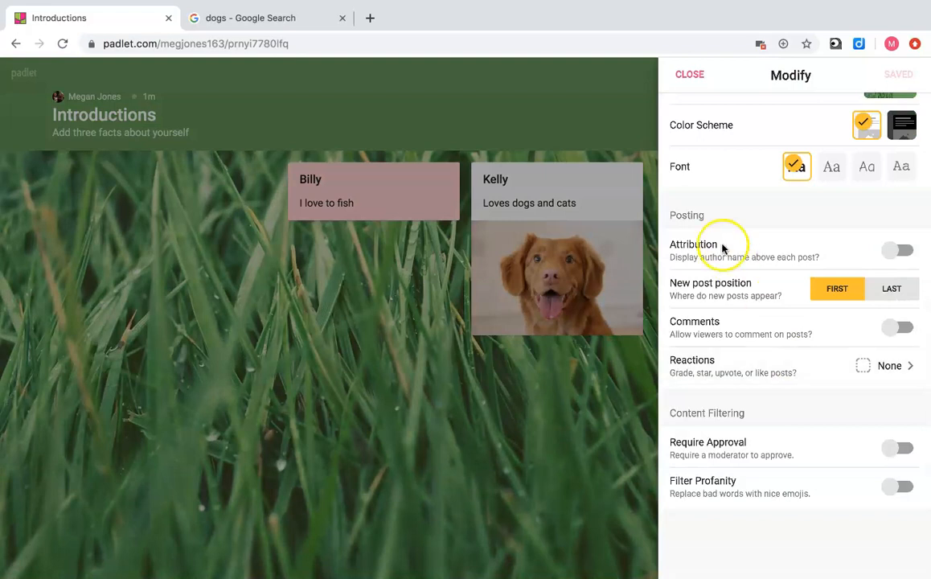
scroll(721, 241, up, 5)
click(688, 75)
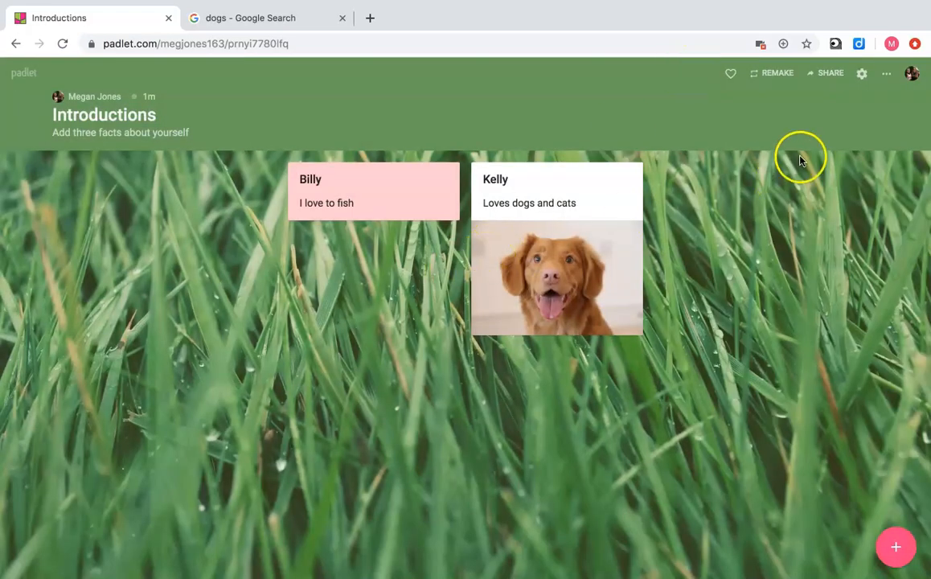
- Change the Introductions padlet's format to Shelf
click(885, 73)
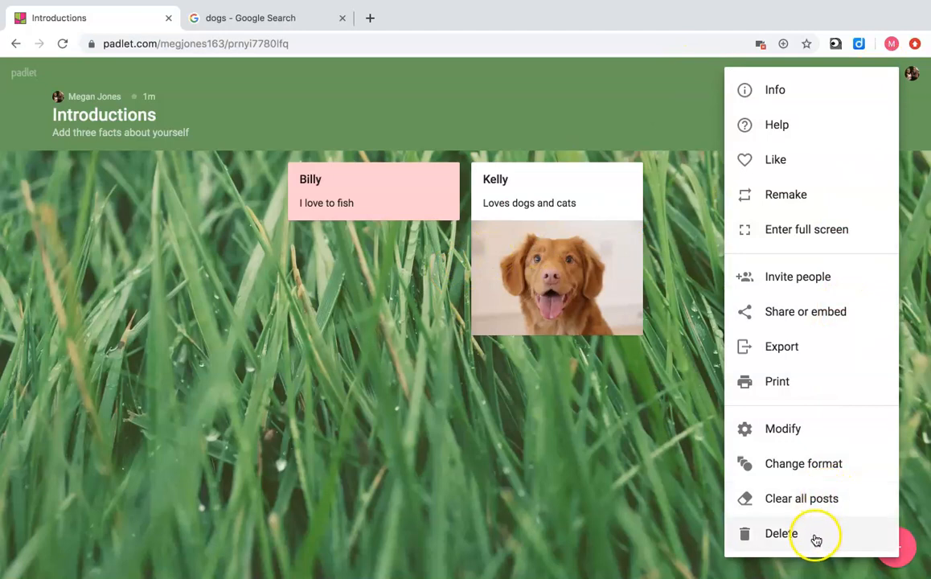
click(817, 466)
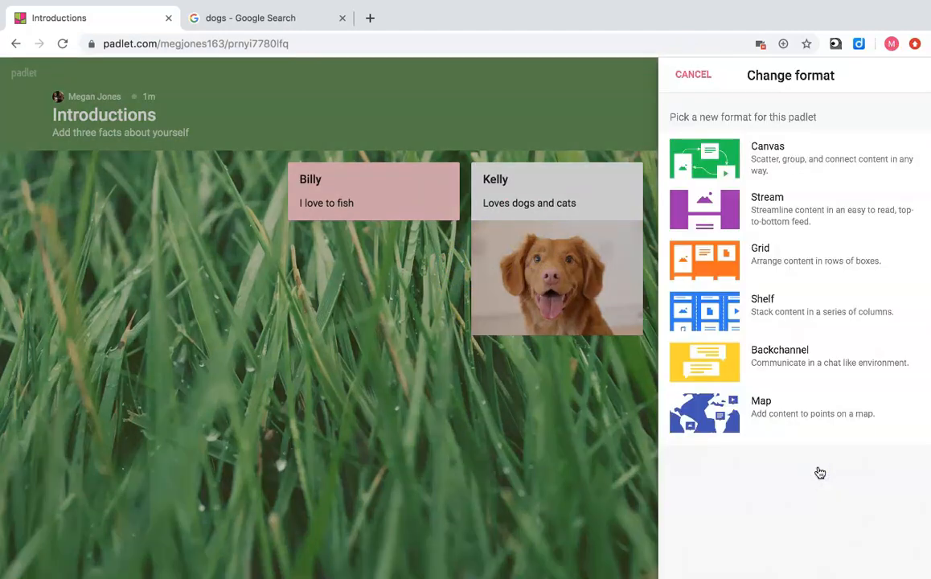
click(807, 294)
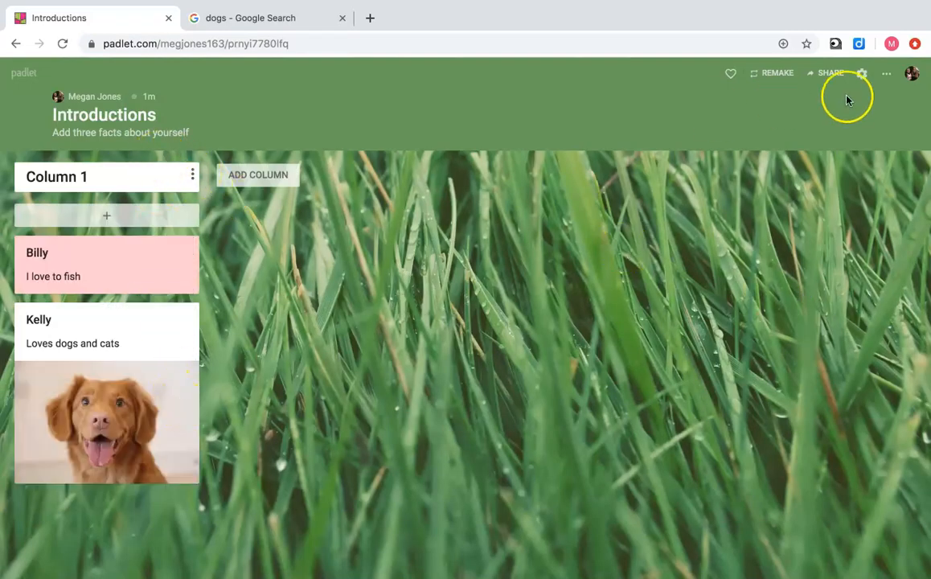
- Change the padlet's format to Stream and move the "Loves dogs and cats" post above the pink "I love to fish" post
click(888, 73)
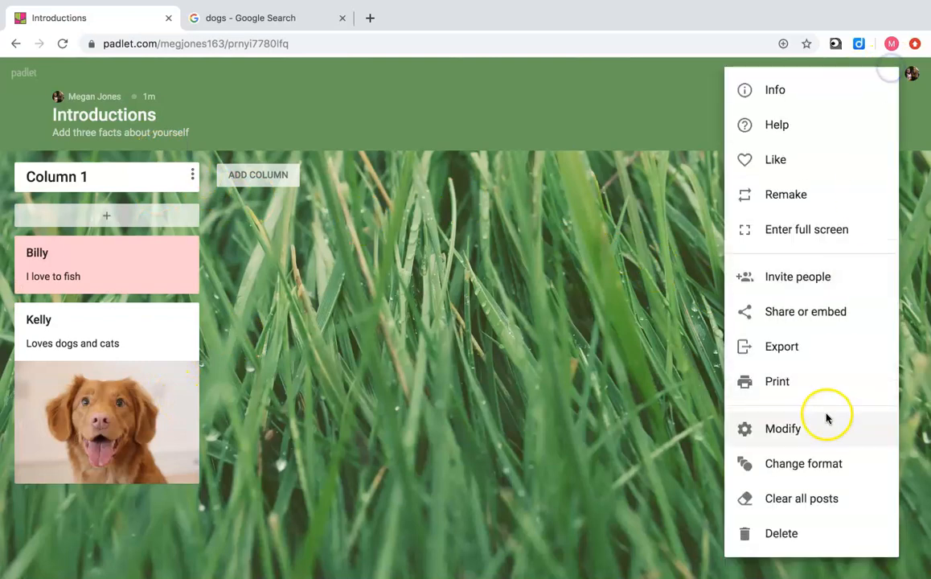
click(818, 464)
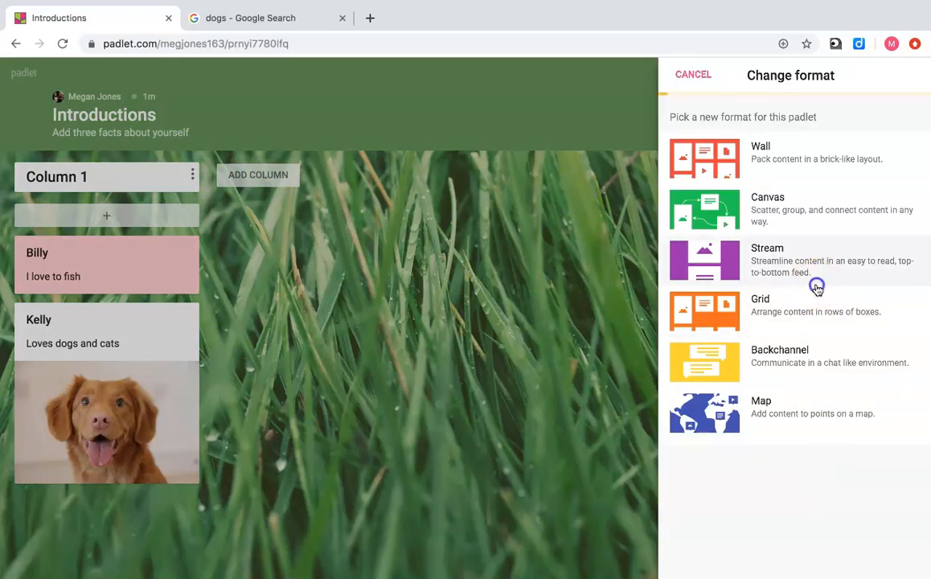
click(816, 286)
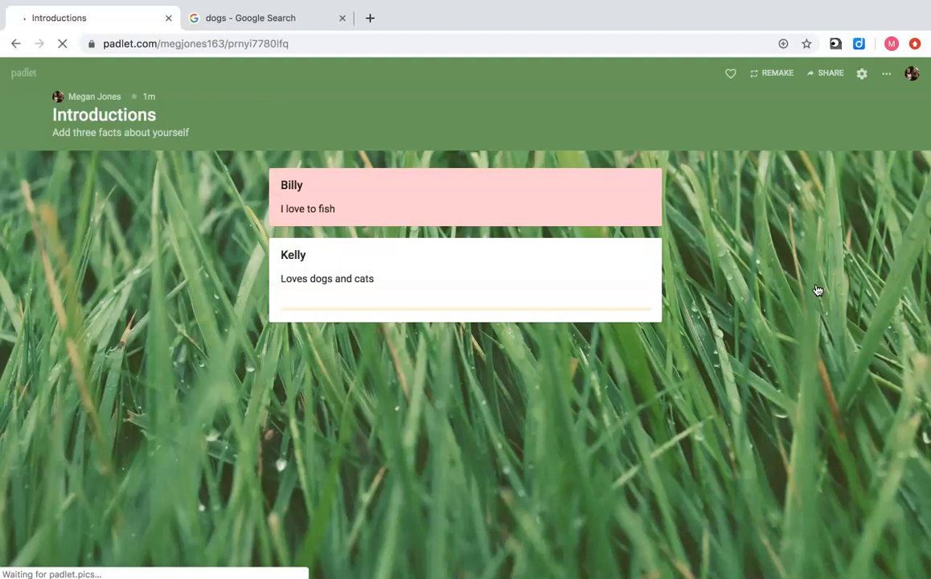
drag(502, 405, 492, 197)
click(692, 149)
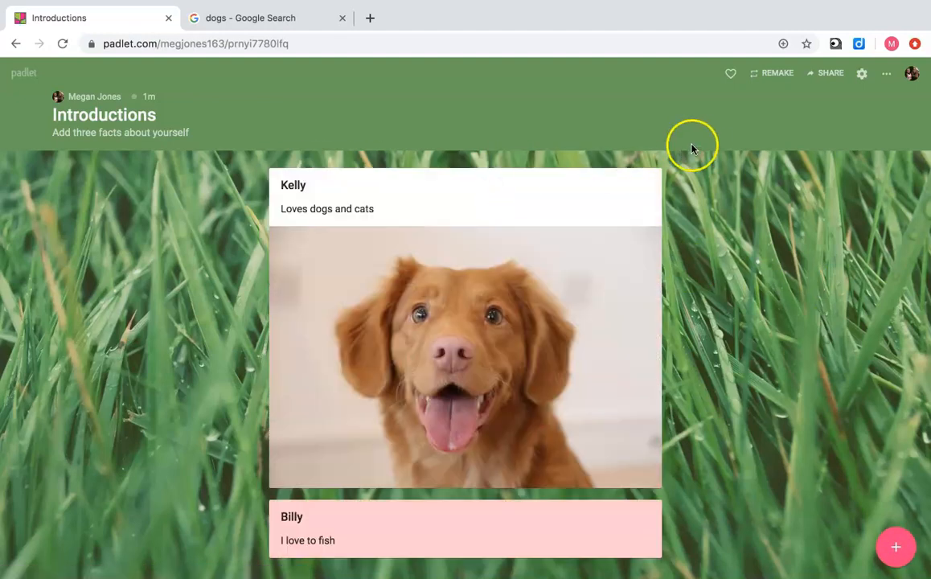
- Change the Introductions padlet's format to Canvas
click(885, 78)
click(801, 461)
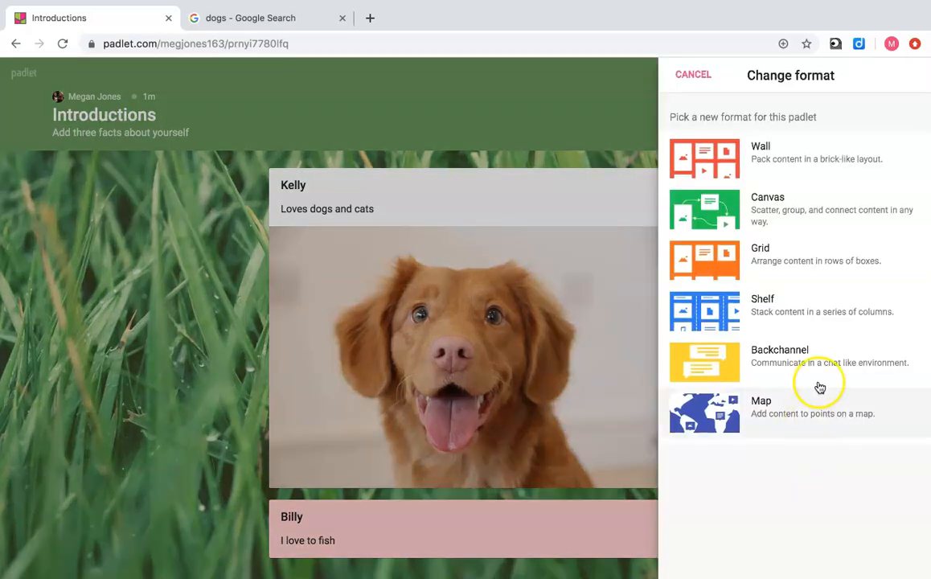
click(834, 213)
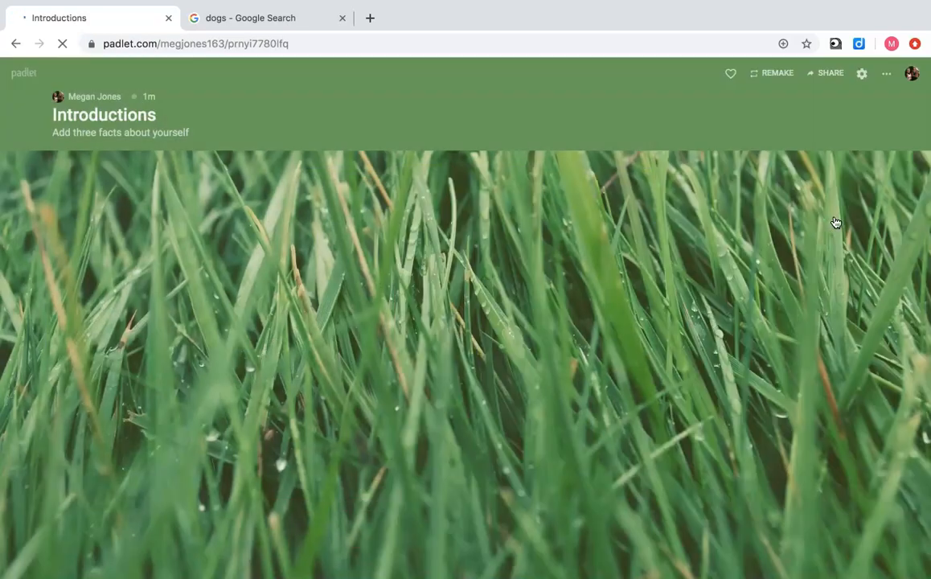
click(794, 230)
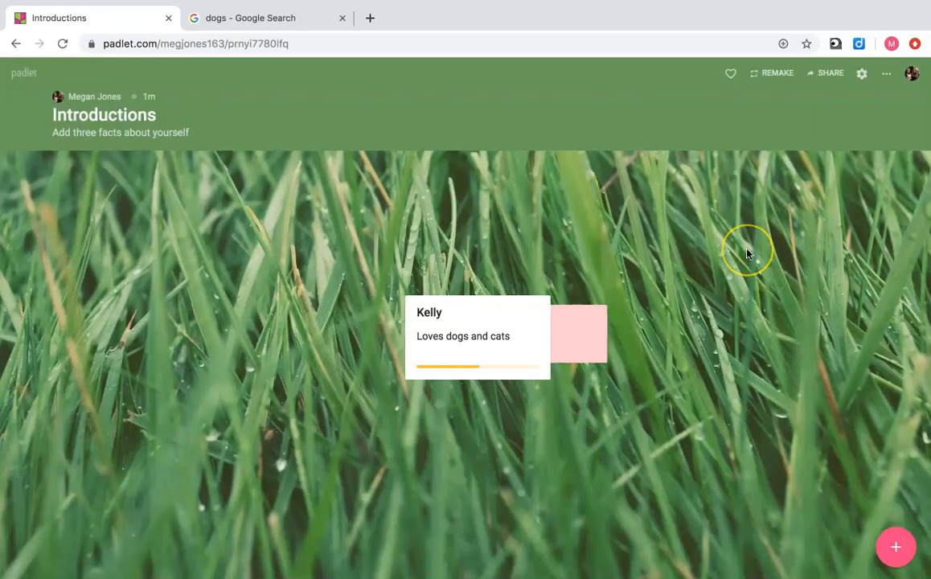
- Spread the two posts far apart on the canvas and check the extra options of the dog picture post
drag(480, 371, 198, 468)
click(196, 414)
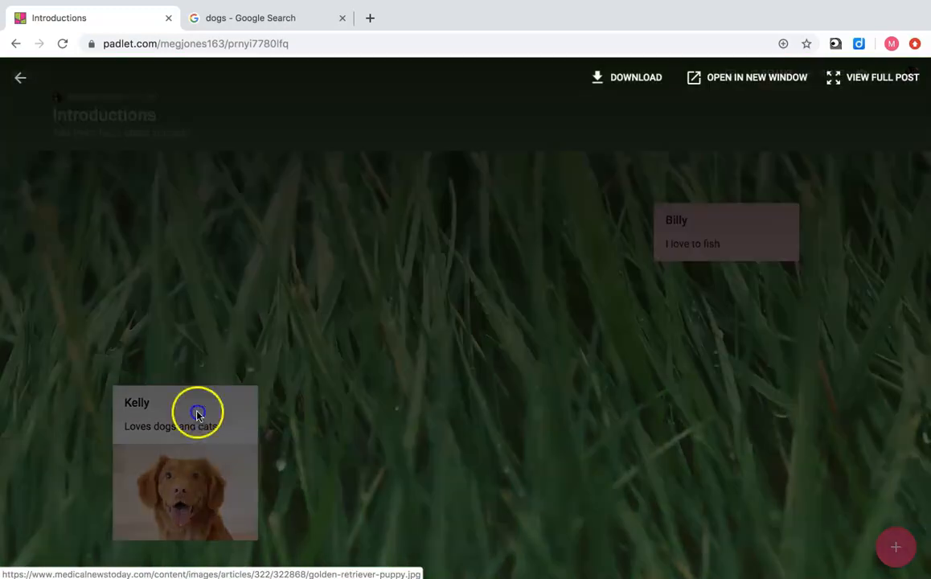
click(207, 344)
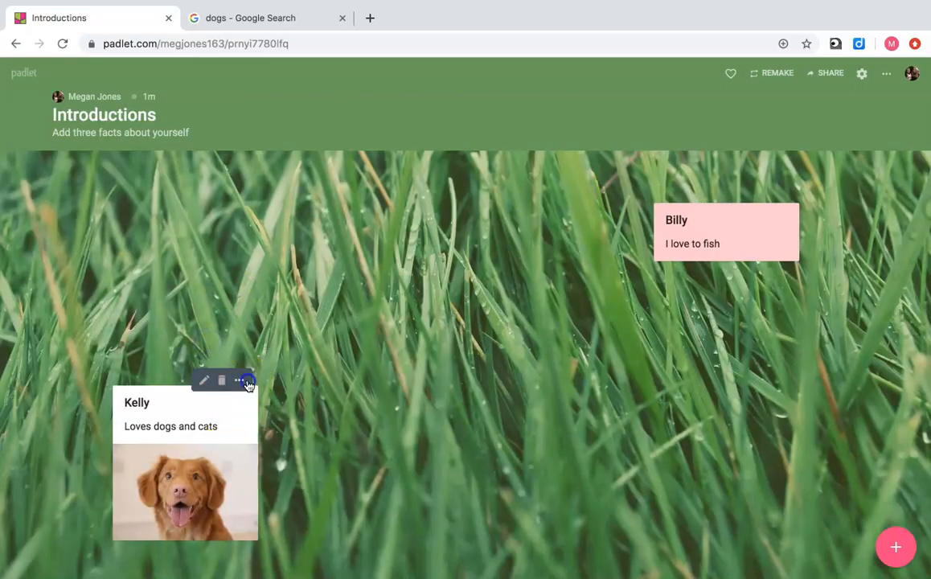
click(241, 380)
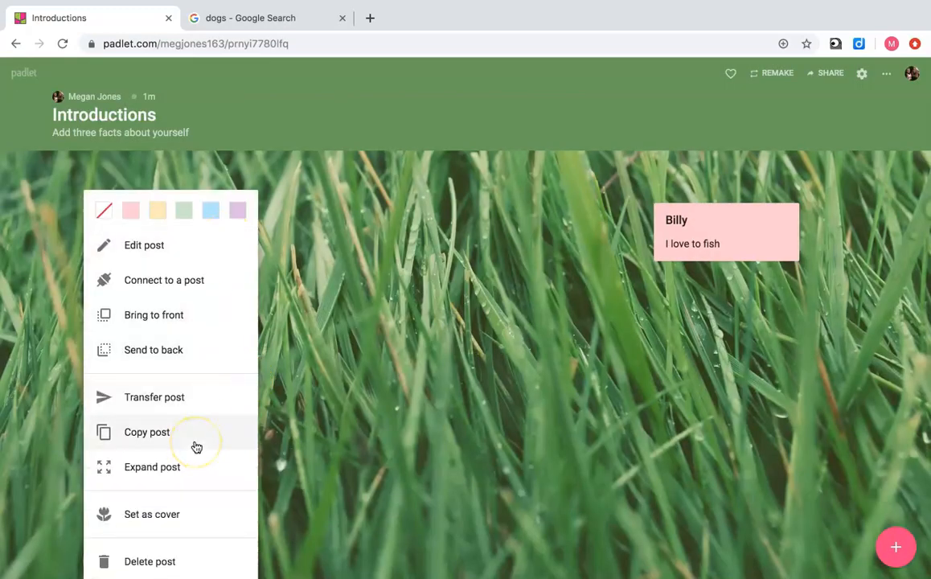
click(266, 363)
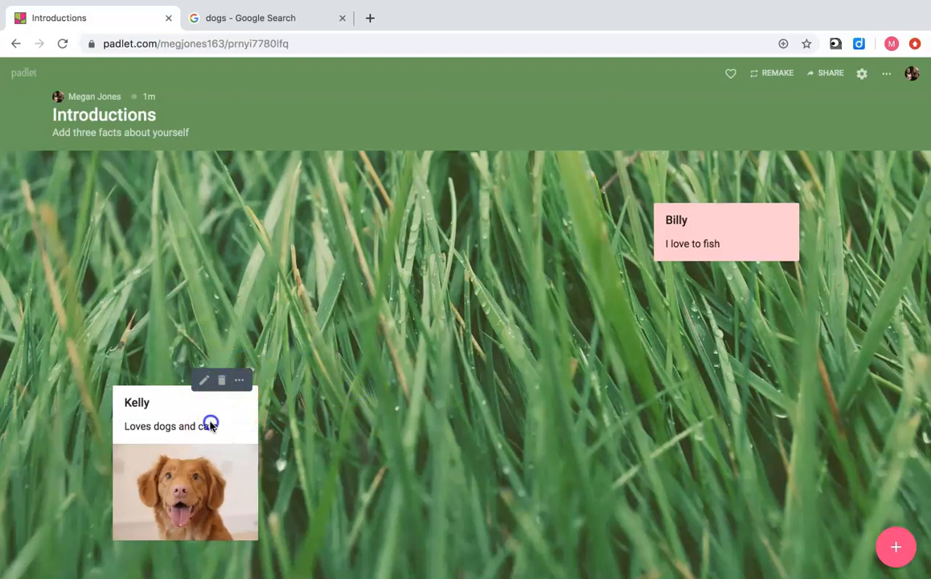
- Overlap the two posts on the canvas, and pull the dog picture post out to the right of the pink "I love to fish" post
drag(209, 425, 208, 237)
drag(724, 222, 181, 277)
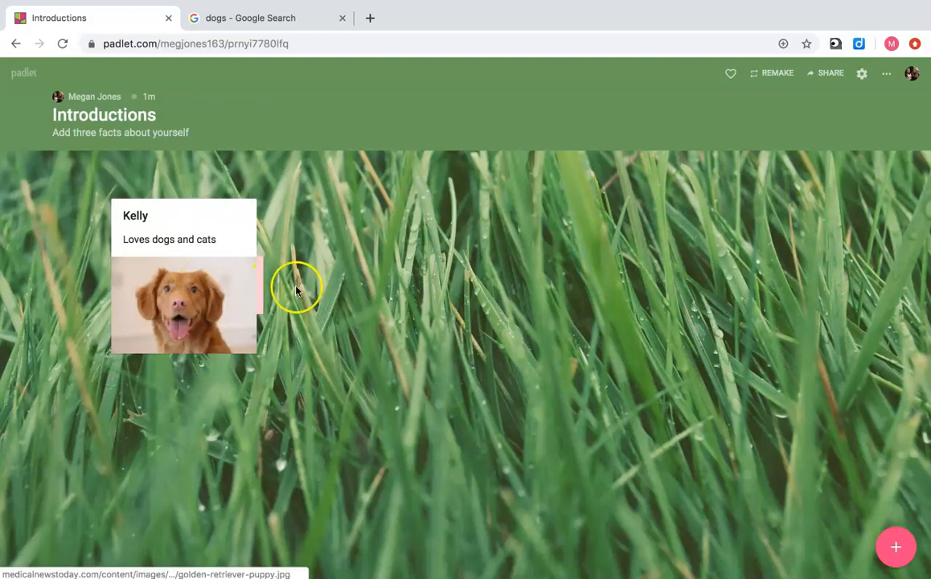
drag(233, 234, 521, 256)
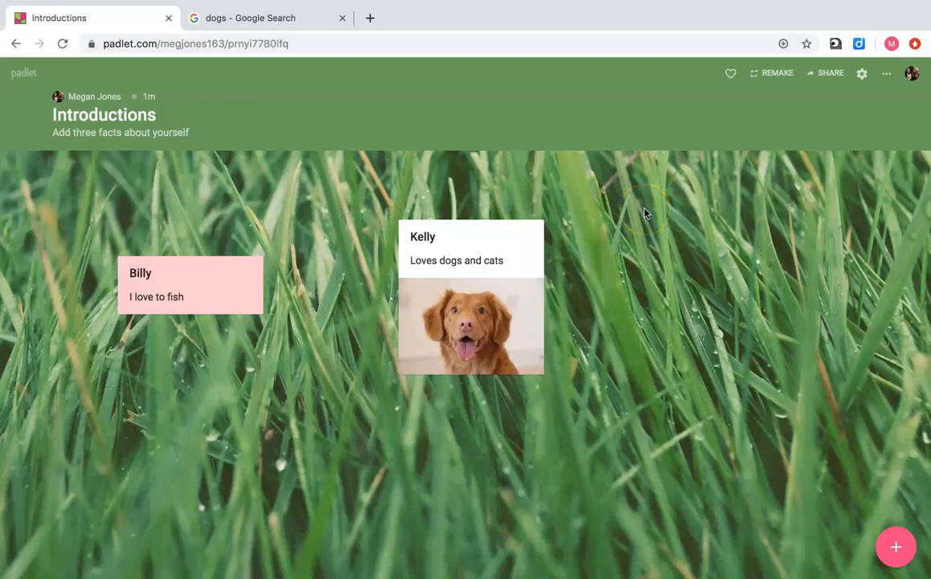
- Return to the dashboard and check the archive and delete options of the Introductions padlet without using either
click(36, 76)
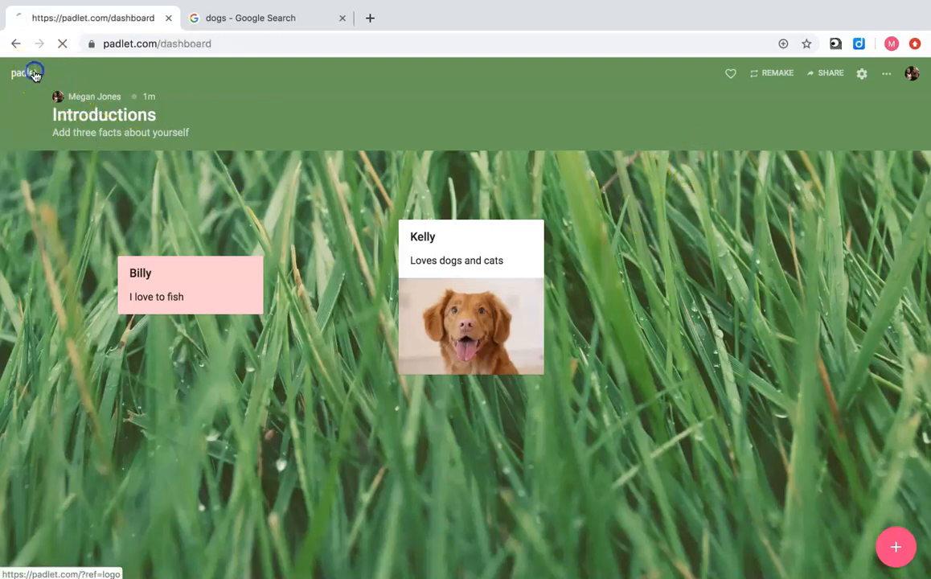
click(80, 219)
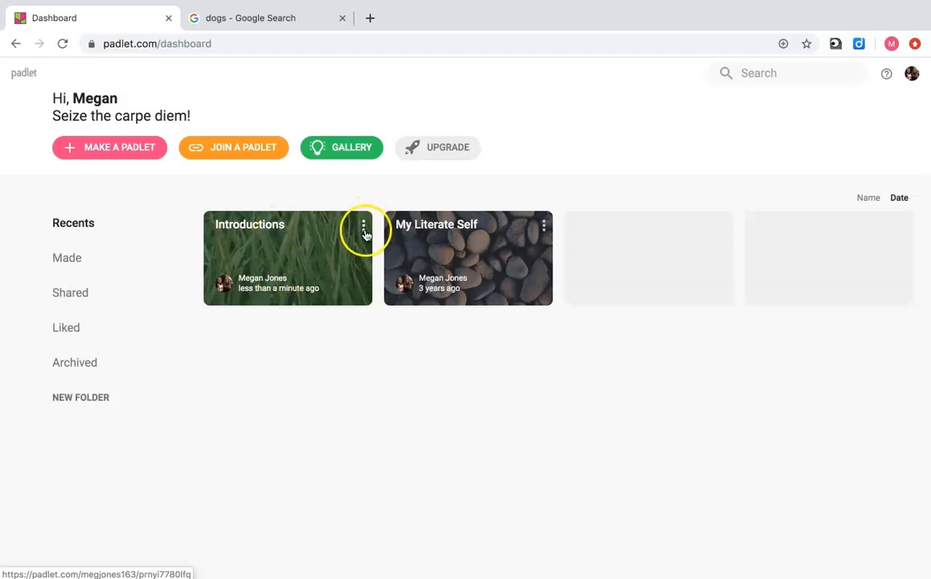
click(364, 230)
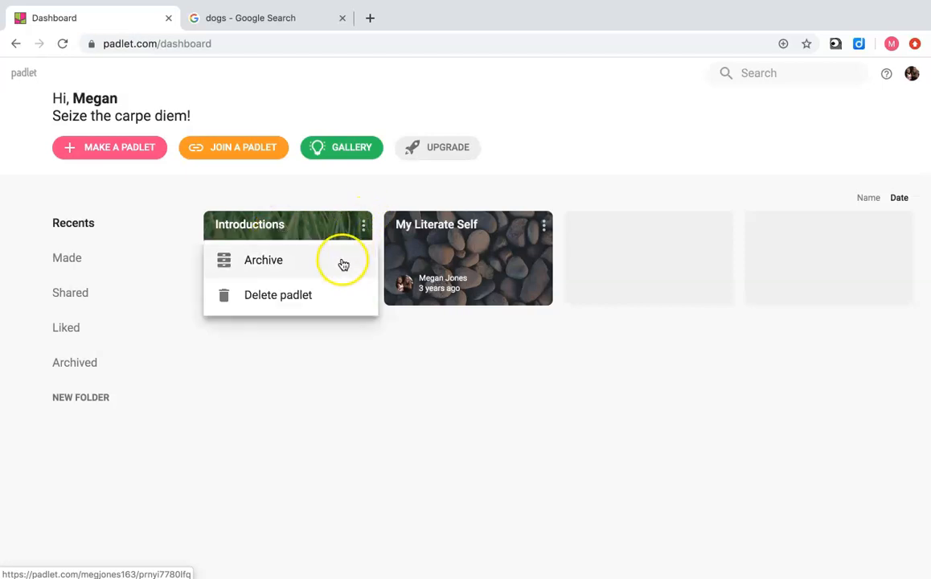
click(374, 343)
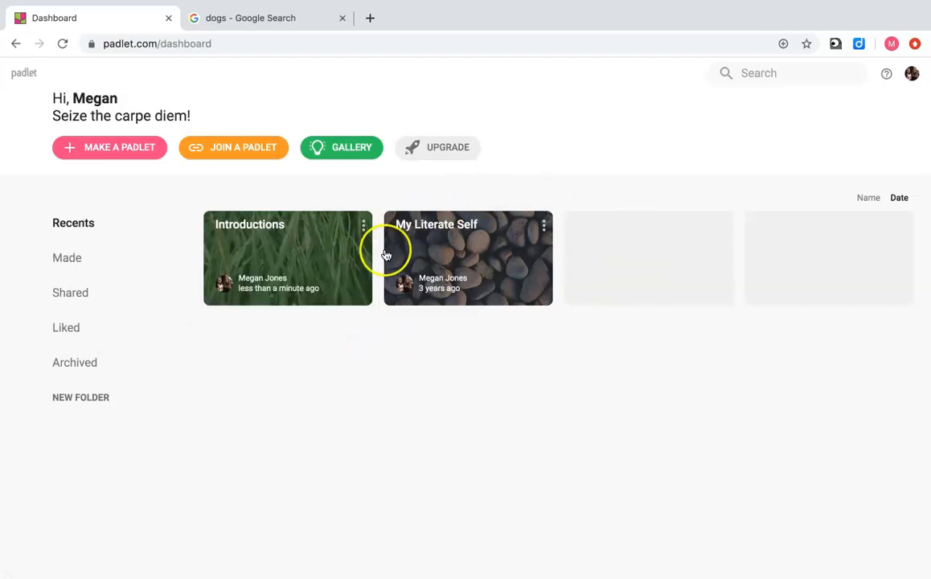
- Open the "My Literate Self" padlet from the dashboard and look through its posts
click(491, 268)
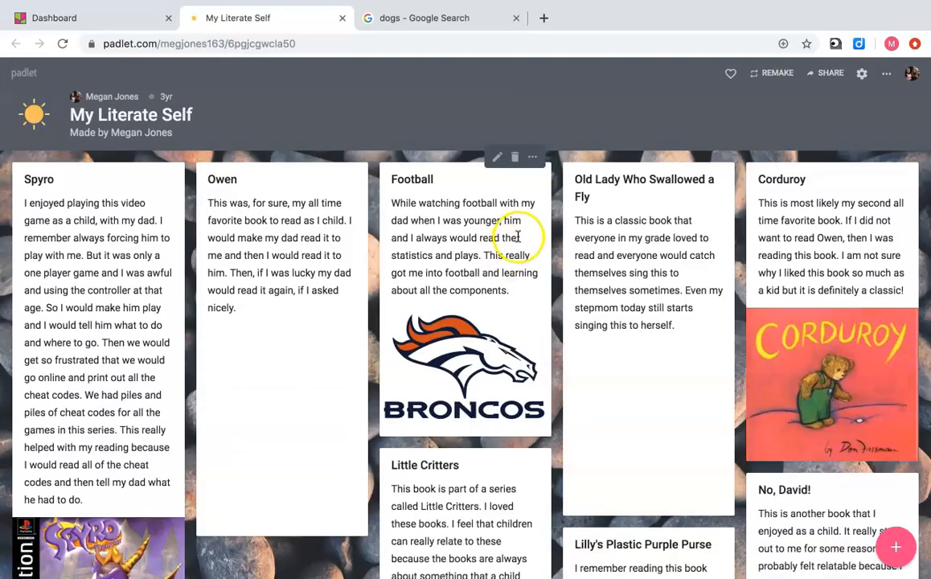
scroll(544, 207, down, 1)
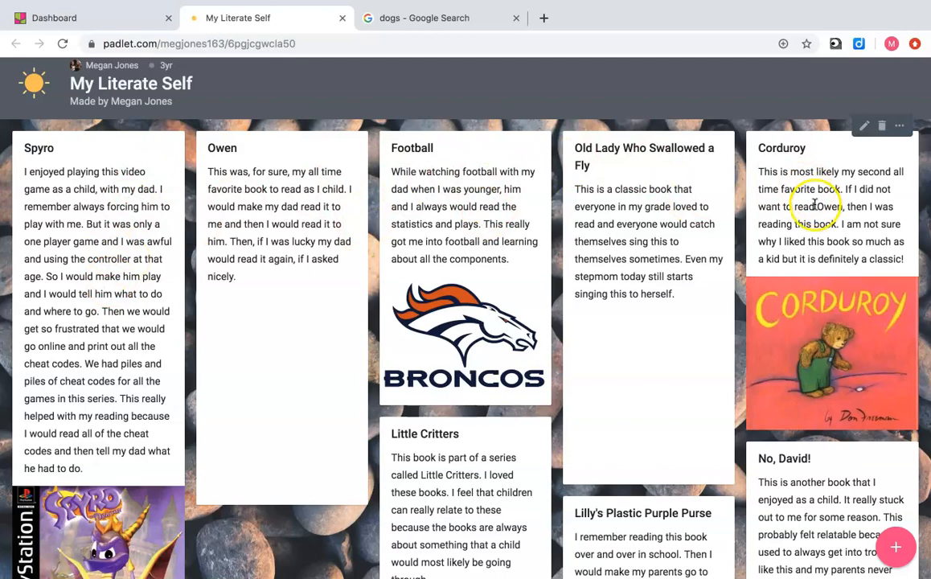
scroll(630, 271, down, 5)
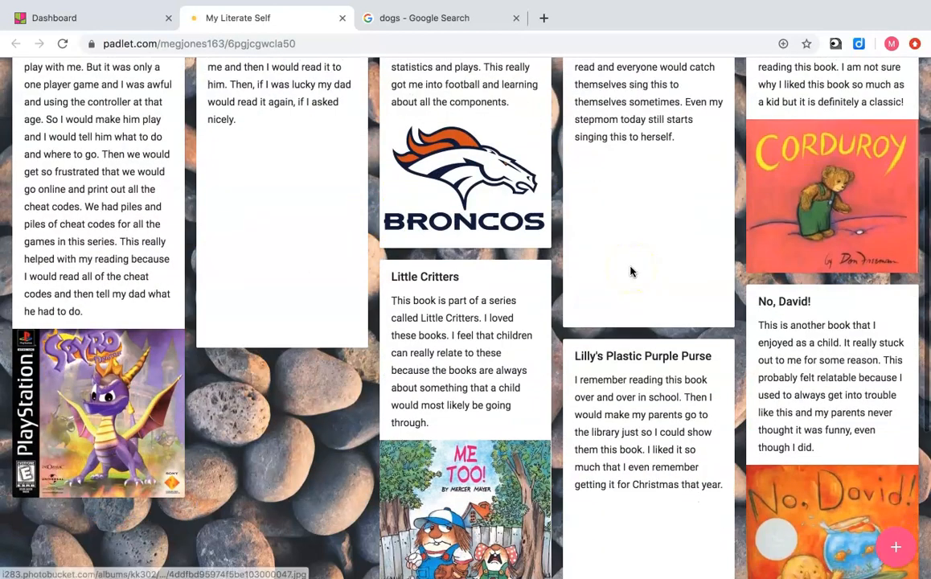
- Move the "Football" post directly below the "Corduroy" post on the "My Literate Self" padlet
scroll(630, 271, up, 5)
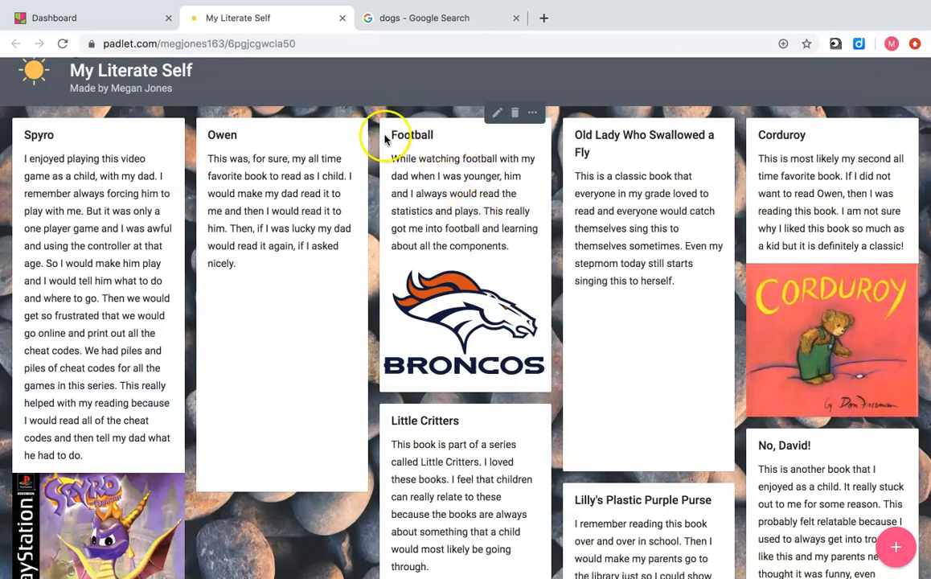
drag(426, 207, 660, 478)
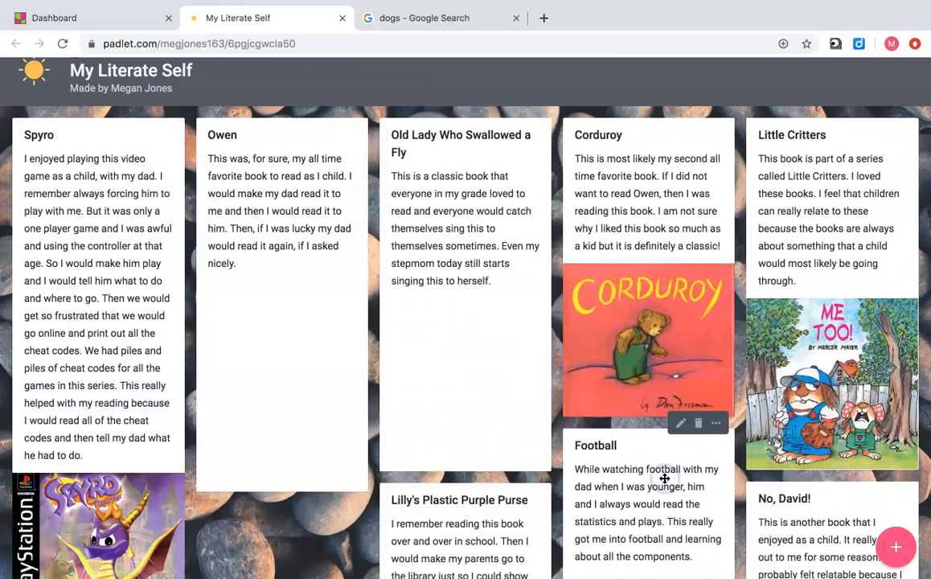
scroll(442, 290, up, 2)
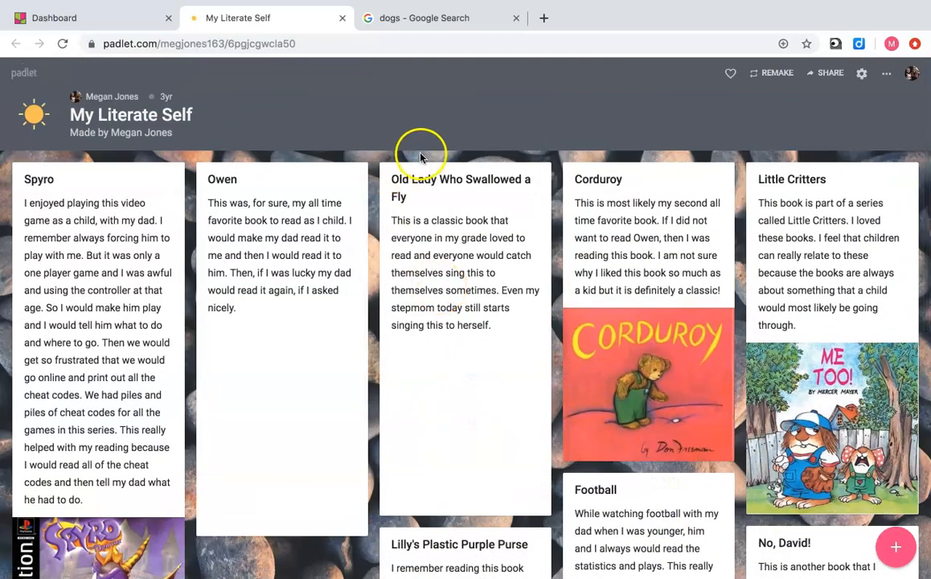